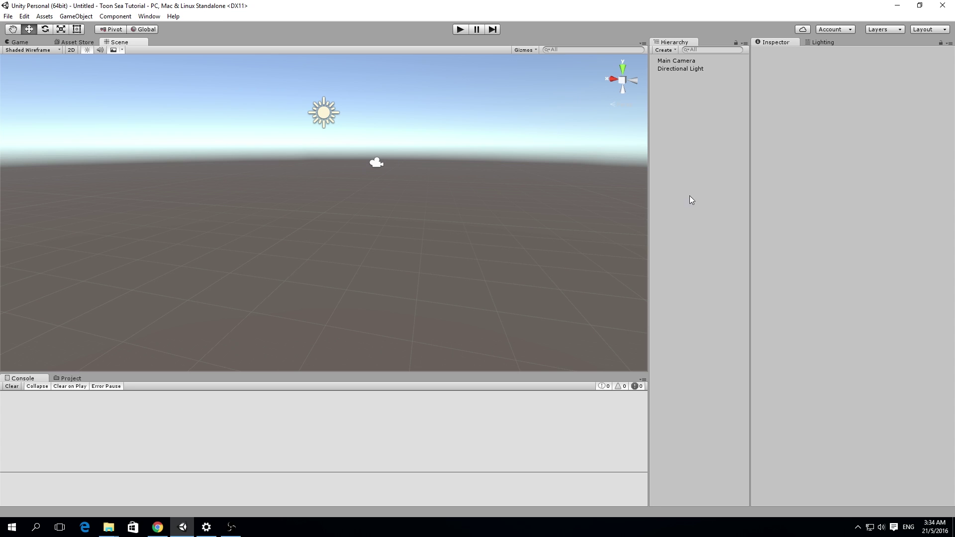
Create a new Plane object from the Hierarchy's 3D Object menu and frame it.
right_click(673, 89)
mouse_move(708, 182)
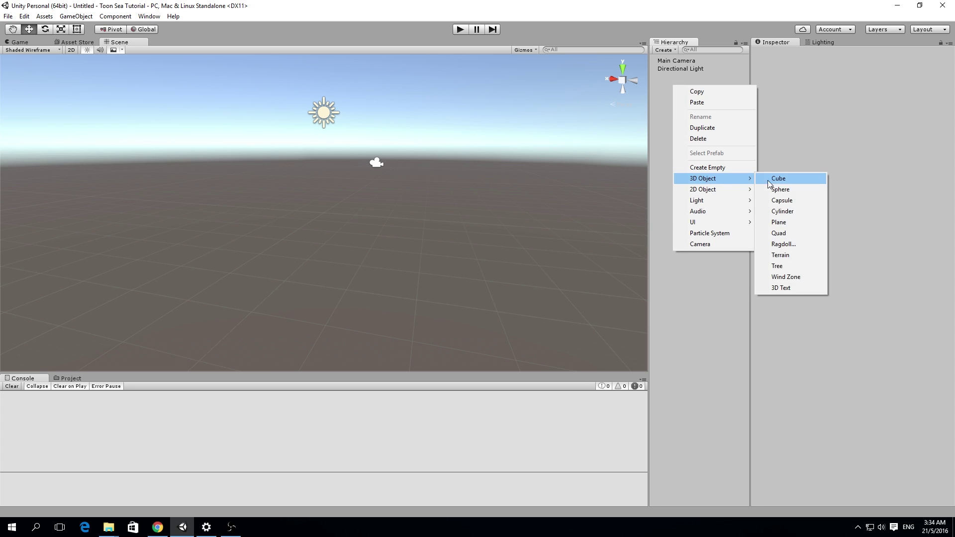
left_click(778, 222)
key("f")
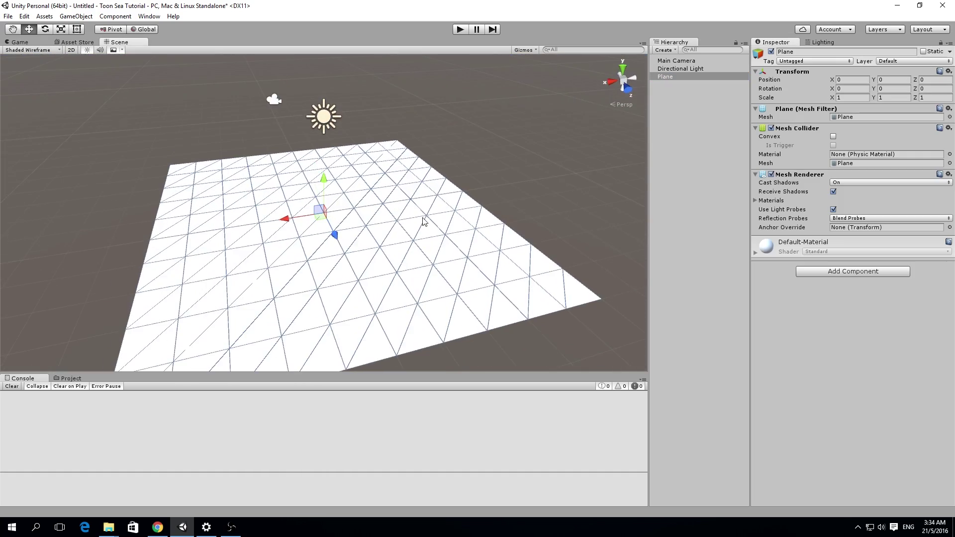
left_click_drag(424, 222, 492, 149, "alt")
Set the plane's Transform Scale to 5 on X, Y and Z.
left_click(849, 97)
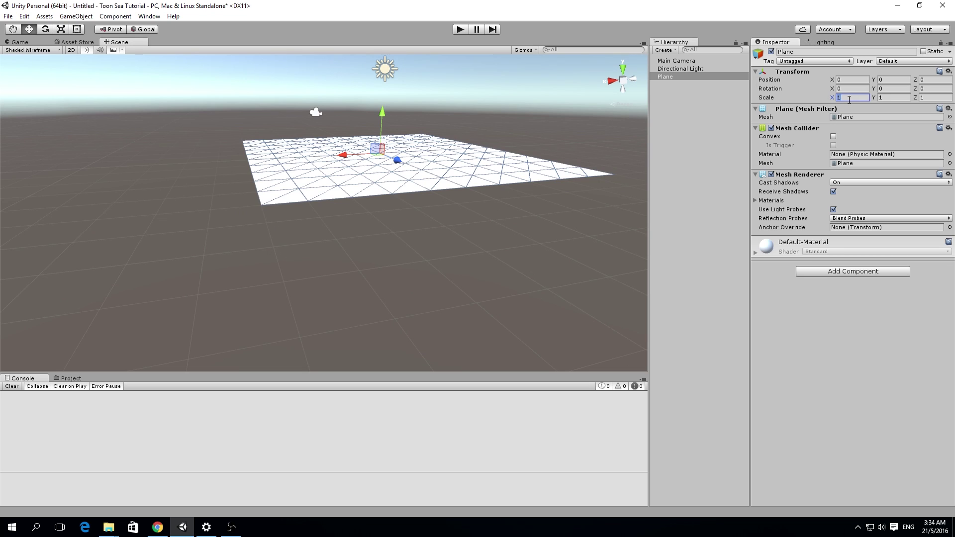
type("5")
key("Tab")
type("5")
key("Tab")
type("5")
left_click_drag(297, 160, 441, 183, "alt")
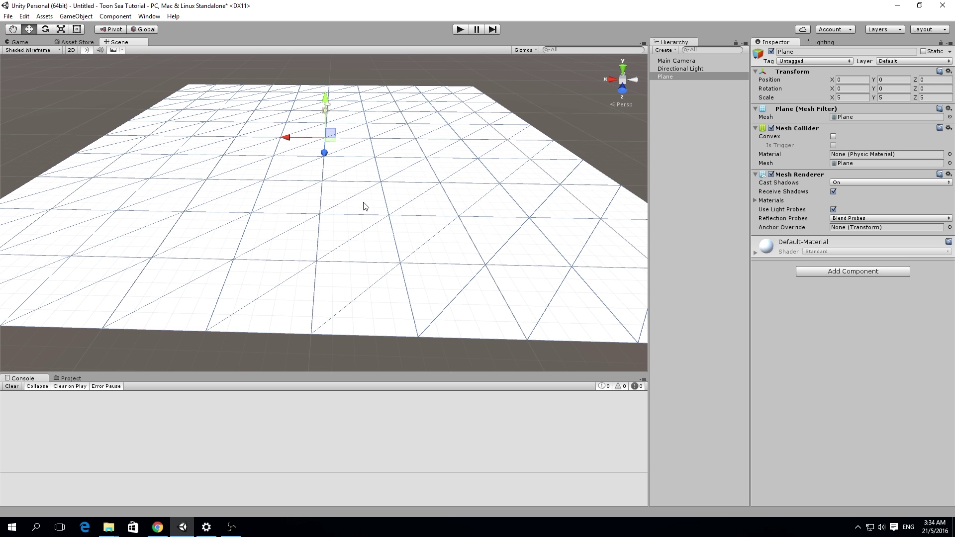
left_click_drag(219, 200, 358, 181, "alt")
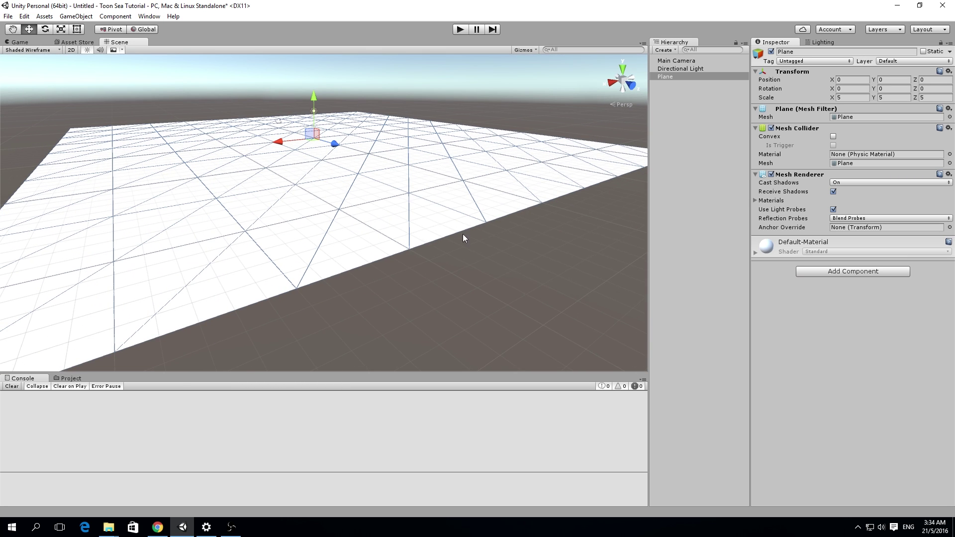
Add a Cloth component to the plane.
left_click(846, 272)
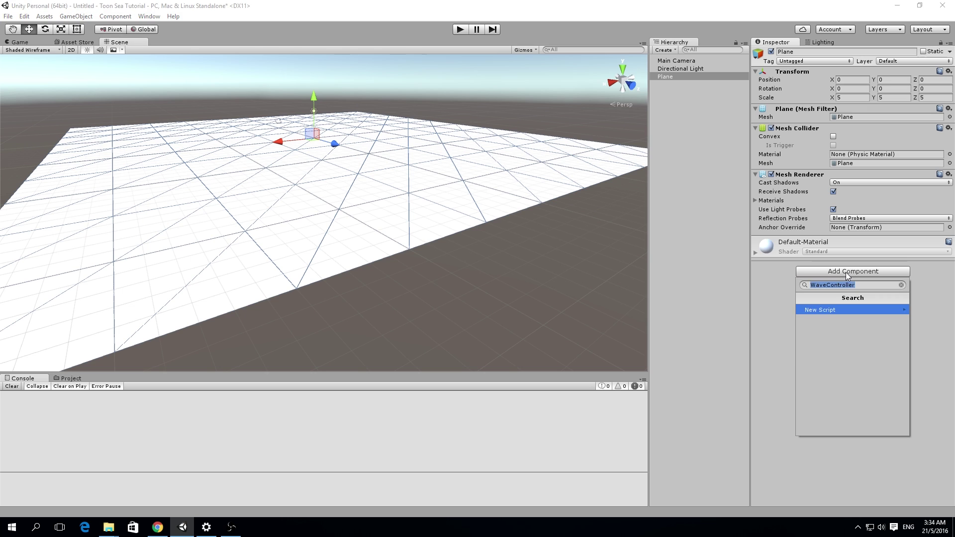
type("cloth")
key("Return")
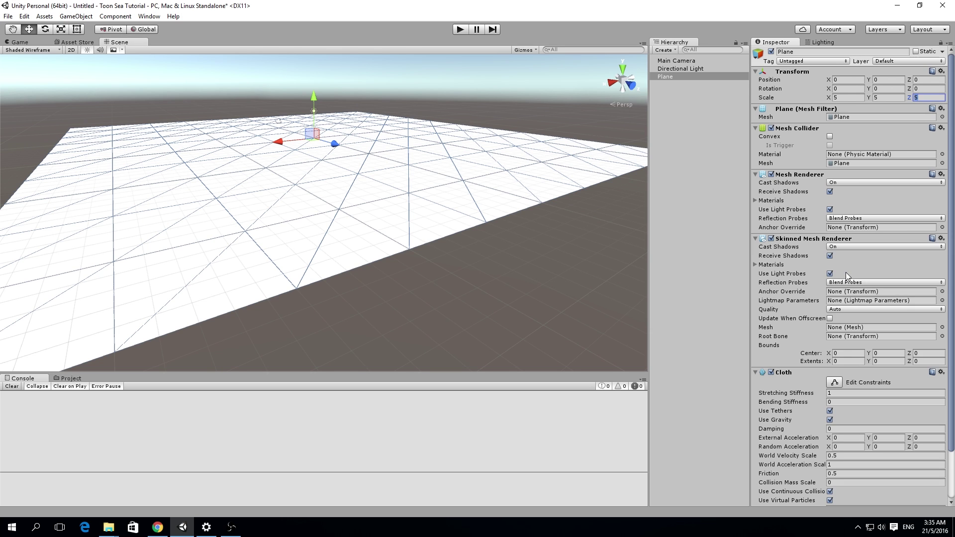
scroll(845, 273, "down", 3)
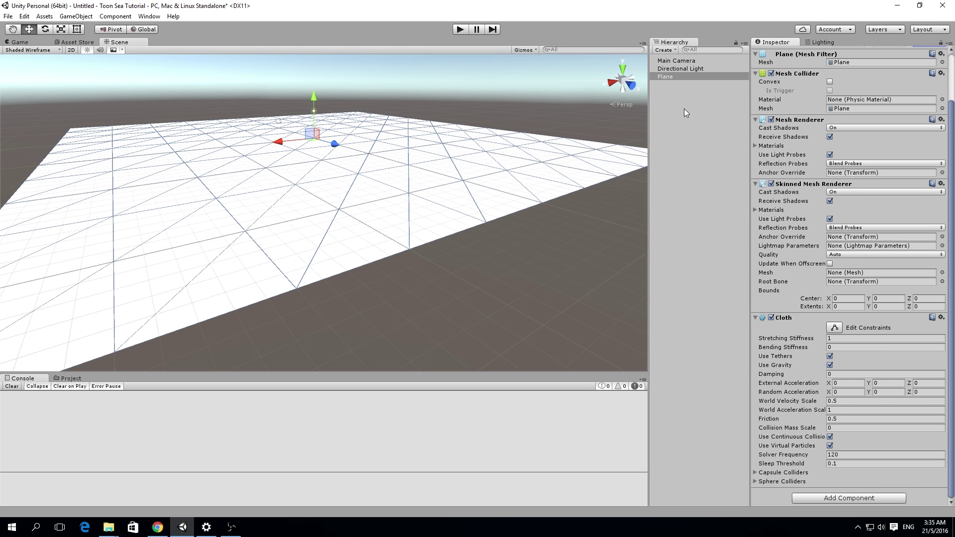
Rename the plane to 'Water_Plane' in the Hierarchy.
left_click(680, 77)
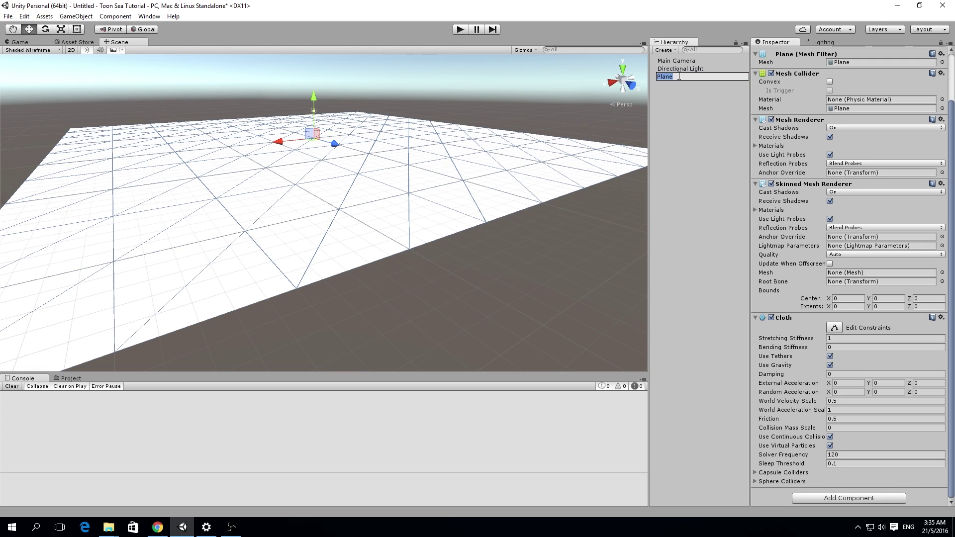
type("Water_Plane")
key("Return")
key("f")
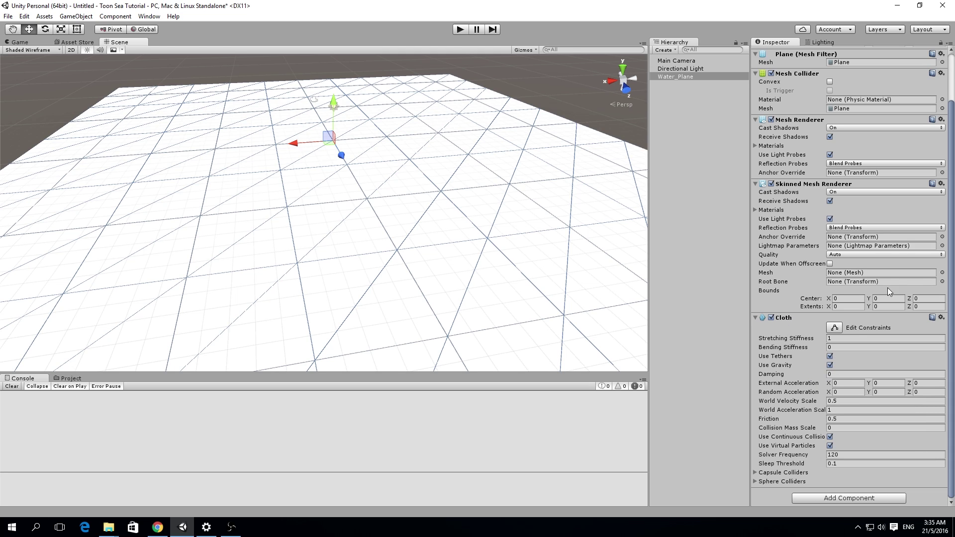
Remove the Mesh Collider component from Water_Plane.
scroll(941, 131, "up", 3)
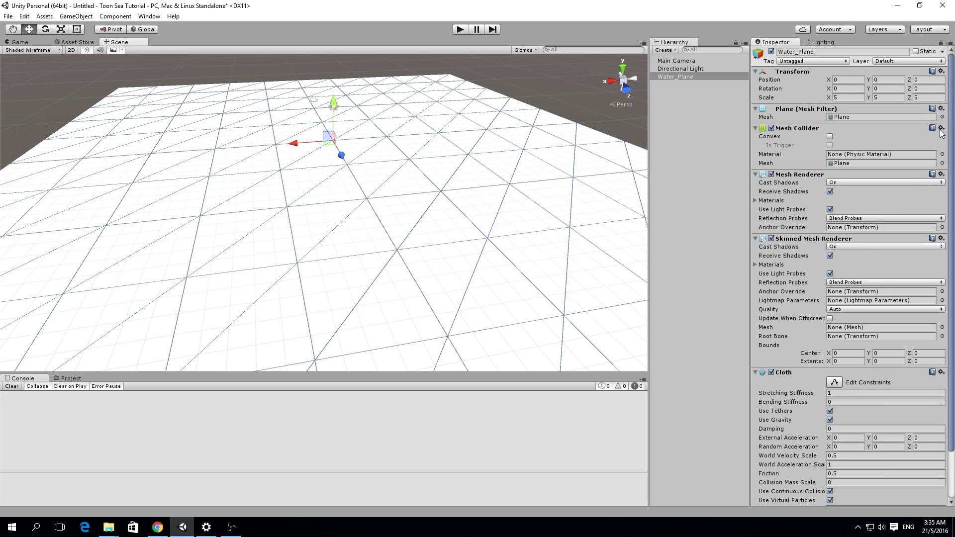
left_click(940, 129)
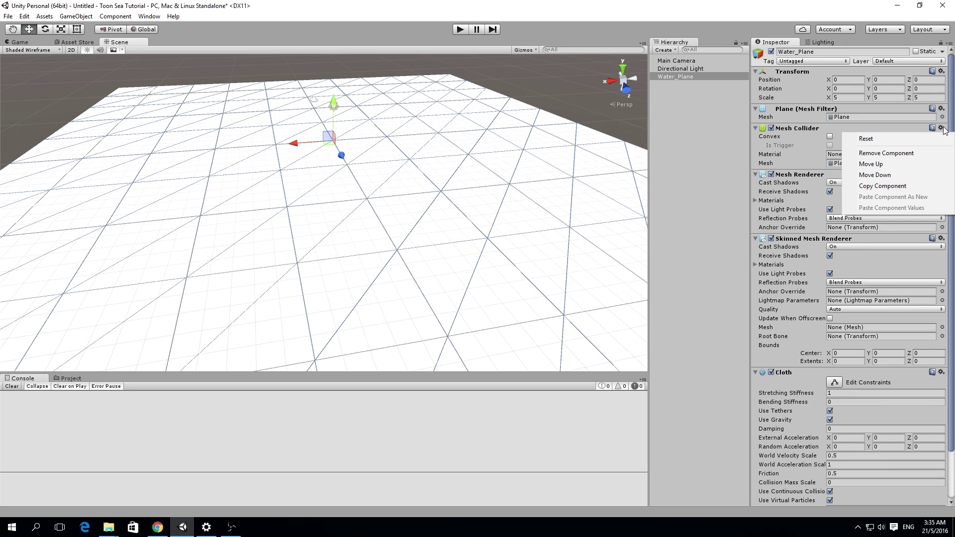
left_click(918, 151)
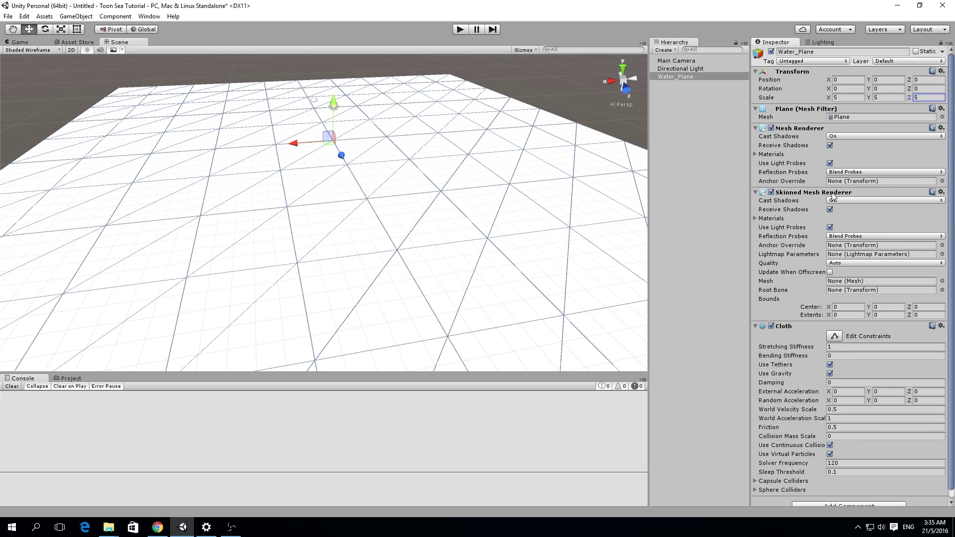
Assign the Plane mesh to the Skinned Mesh Renderer's Mesh field.
scroll(883, 233, "down", 1)
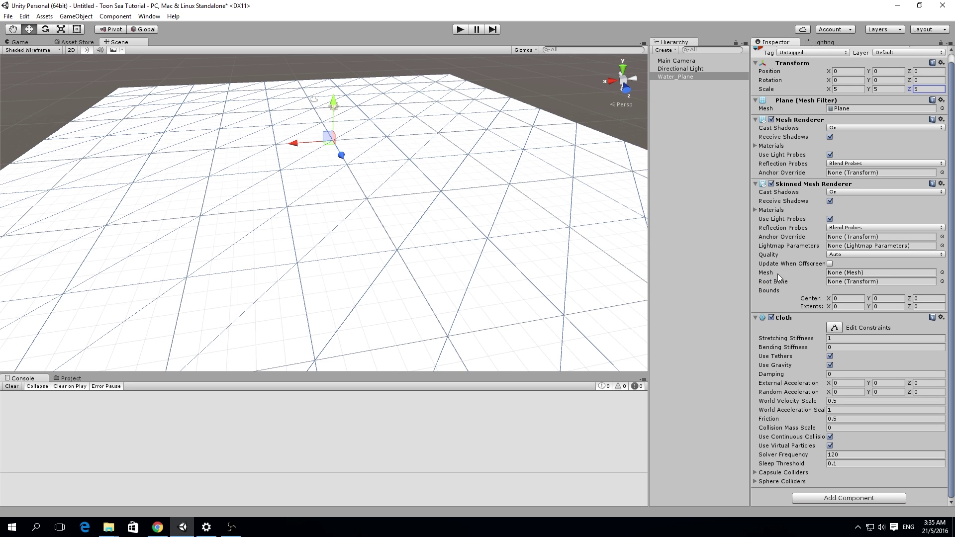
left_click(942, 272)
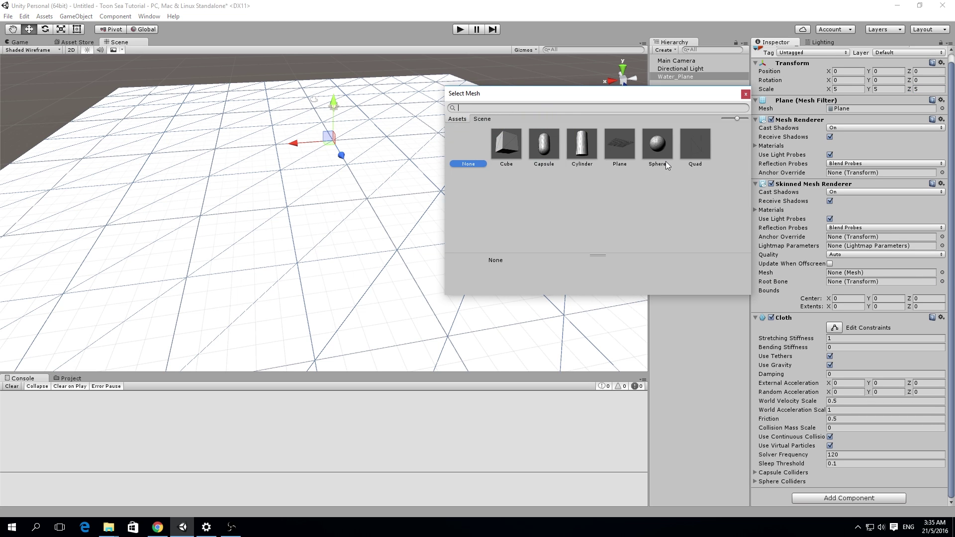
double_click(627, 148)
left_click_drag(459, 158, 441, 80, "alt")
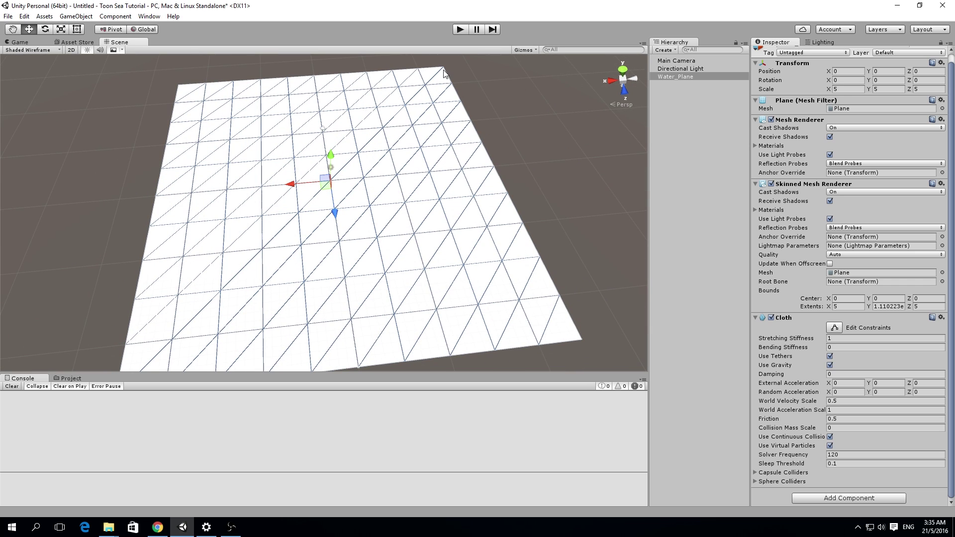
left_click_drag(508, 243, 528, 194, "alt")
left_click_drag(355, 290, 445, 172, "alt")
scroll(446, 173, "down", 5)
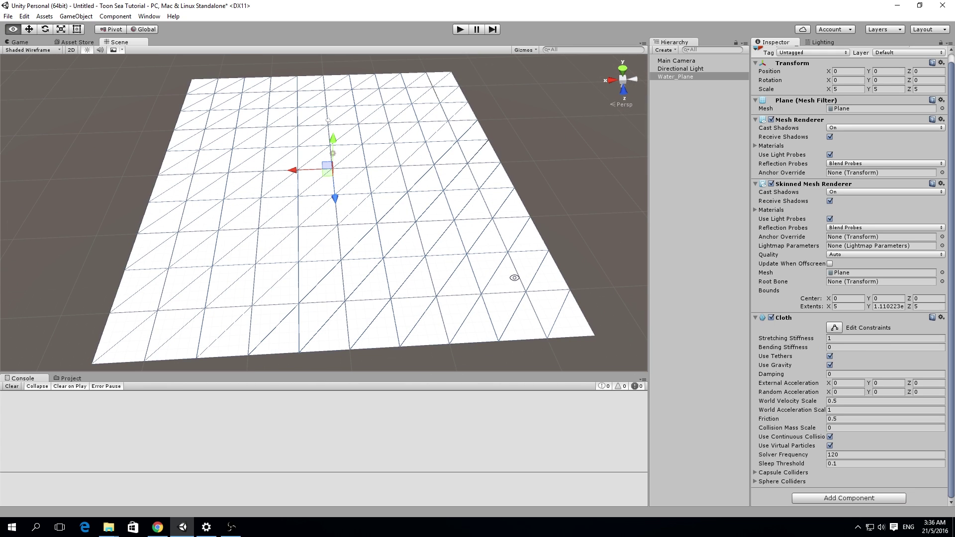
left_click_drag(511, 277, 392, 175, "alt")
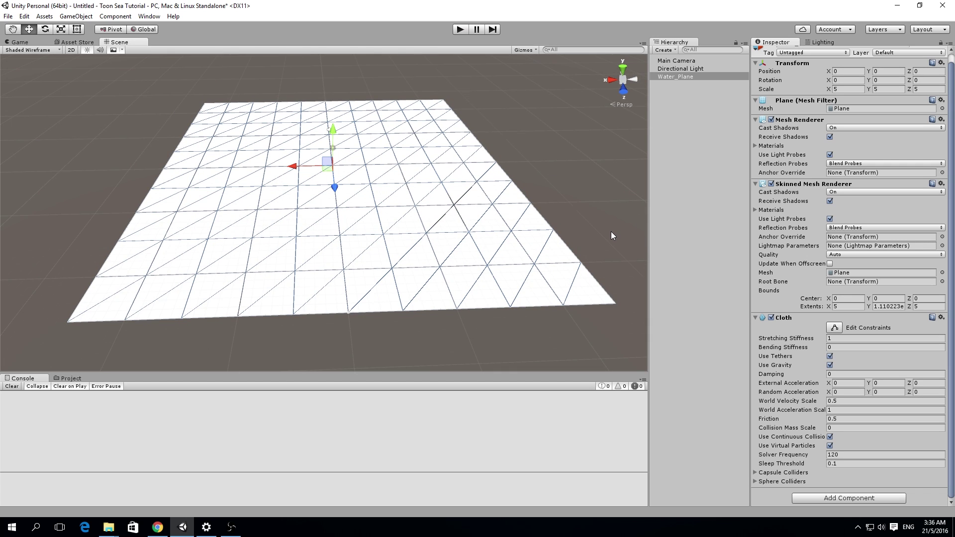
scroll(458, 238, "up", 3)
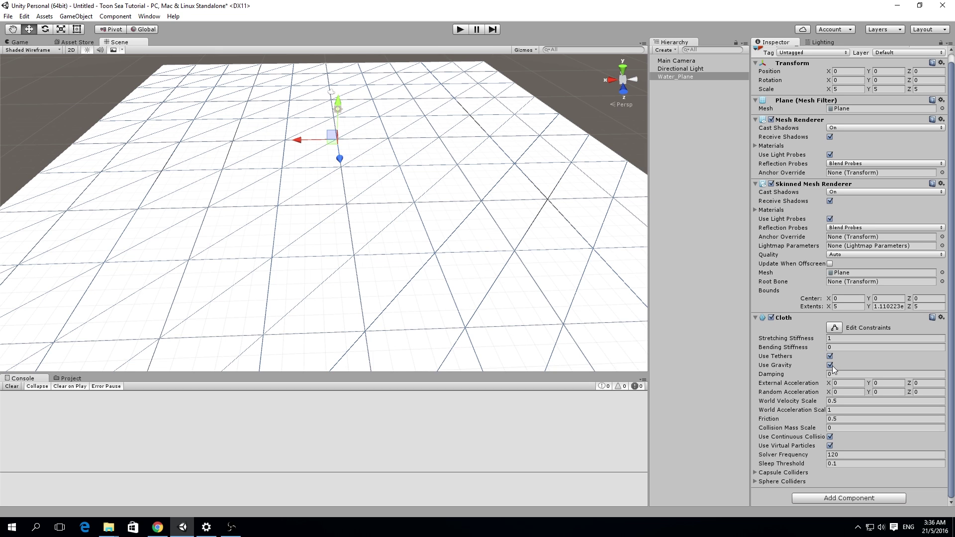
Run the scene briefly to test the cloth, then stop it.
scroll(332, 186, "down", 2)
left_click(460, 28)
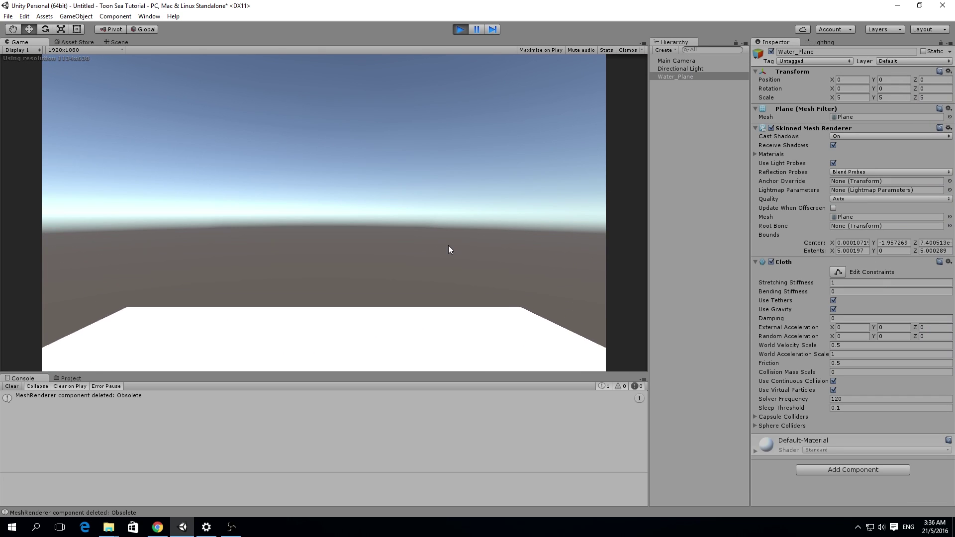
left_click(460, 29)
In the cloth constraint editor, box-select the 12 vertices at the lower-left corner.
left_click(837, 272)
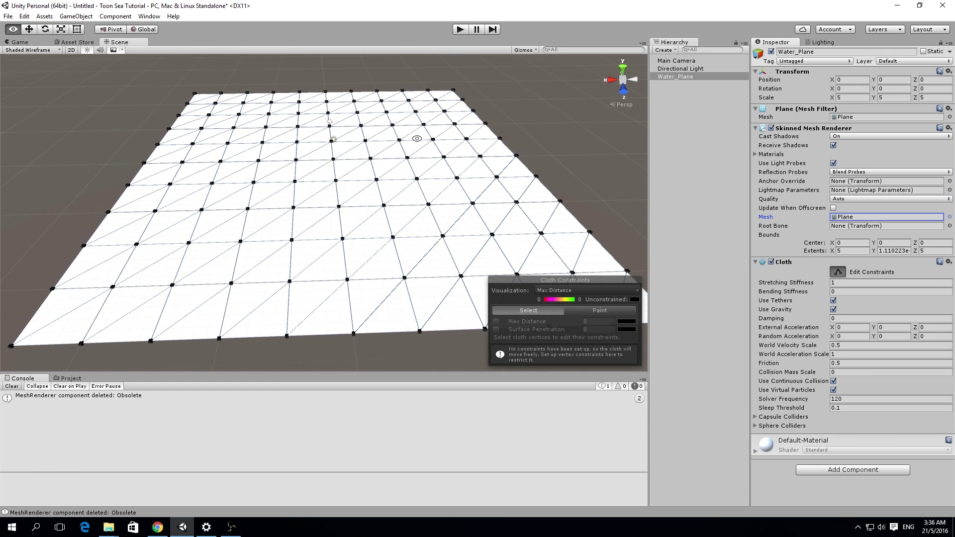
left_click_drag(408, 149, 393, 213, "alt")
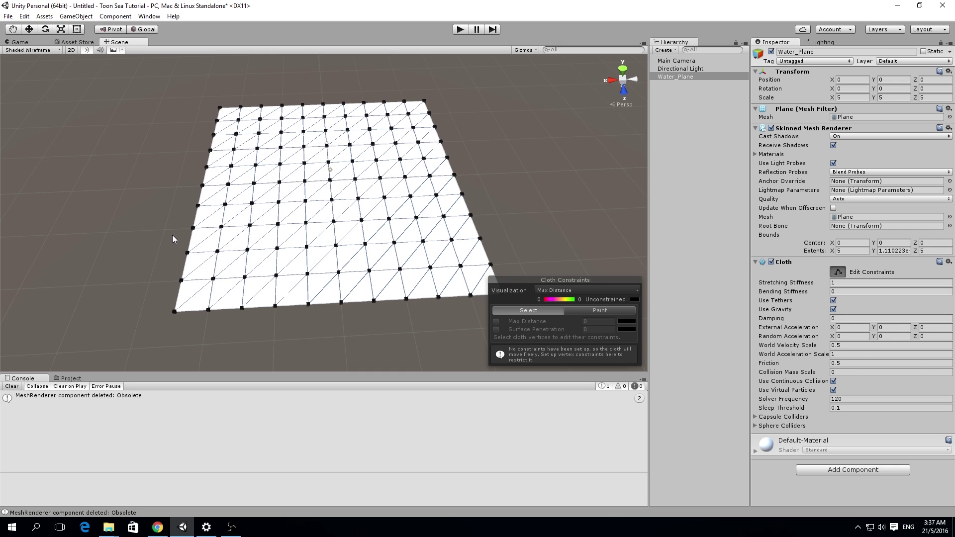
left_click_drag(168, 222, 265, 318)
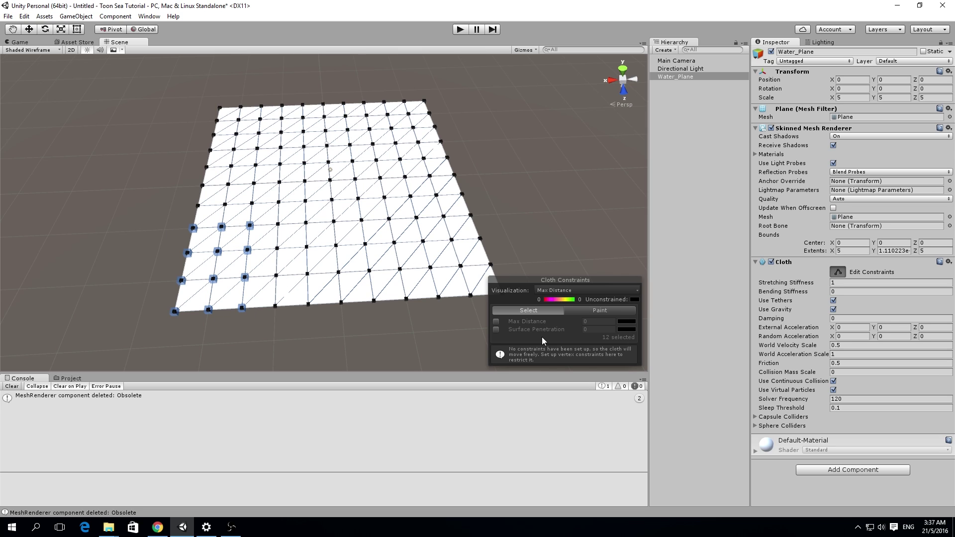
Give the selected corner vertices a Max Distance constraint and run the scene.
left_click(498, 321)
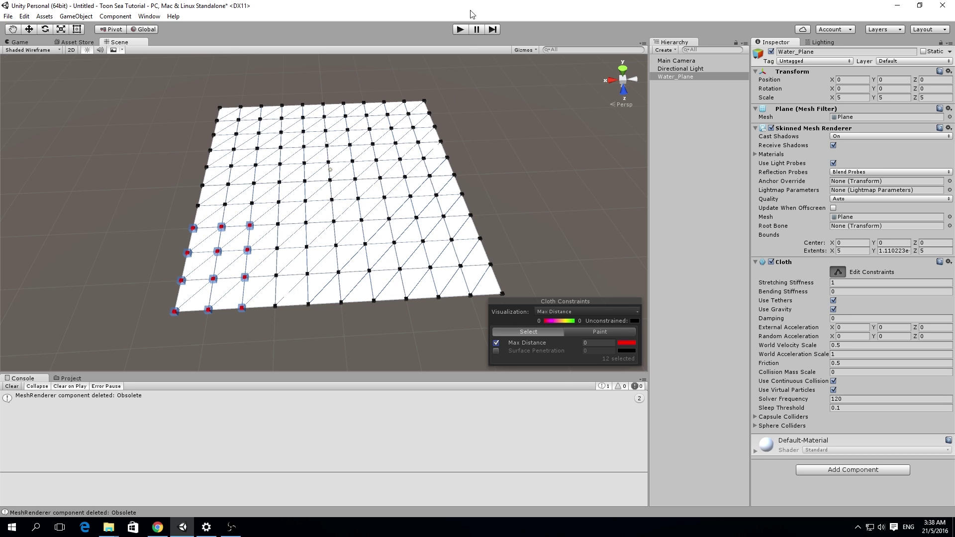
left_click(462, 29)
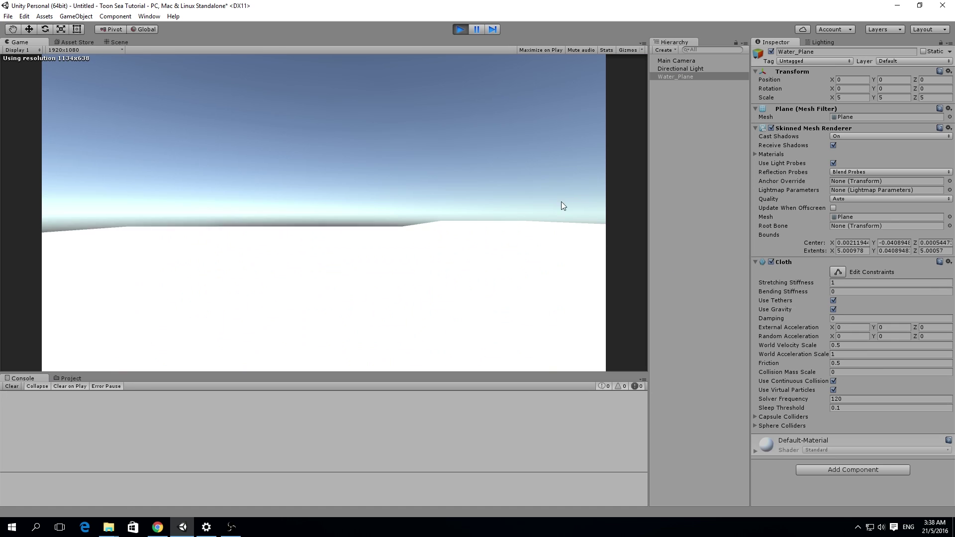
left_click(133, 43)
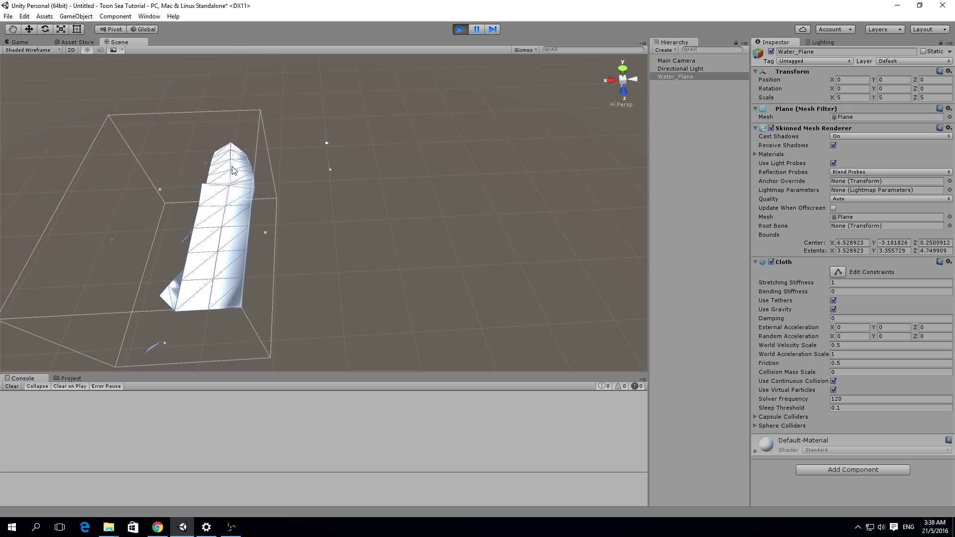
Orbit down over the cloth to watch it fold under gravity.
left_click_drag(256, 238, 312, 189, "alt")
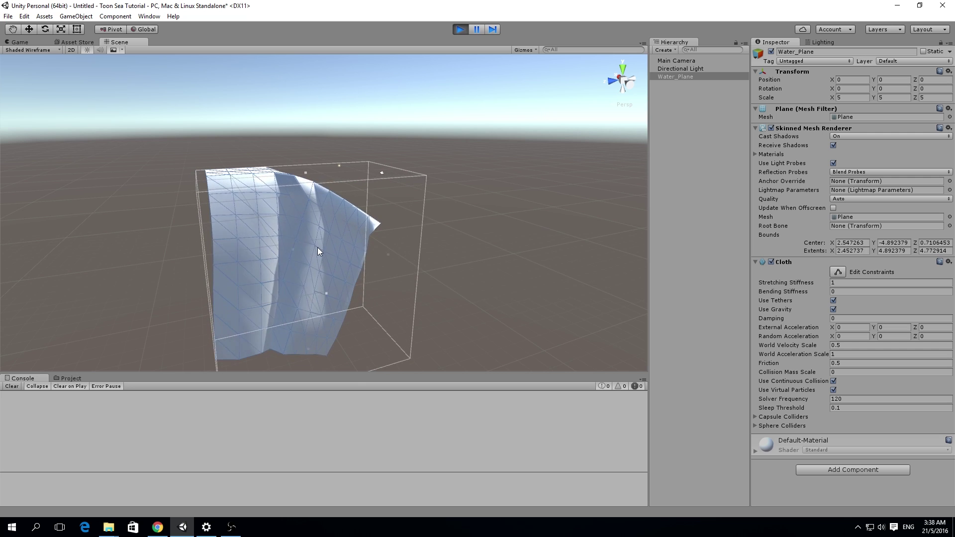
key("alt")
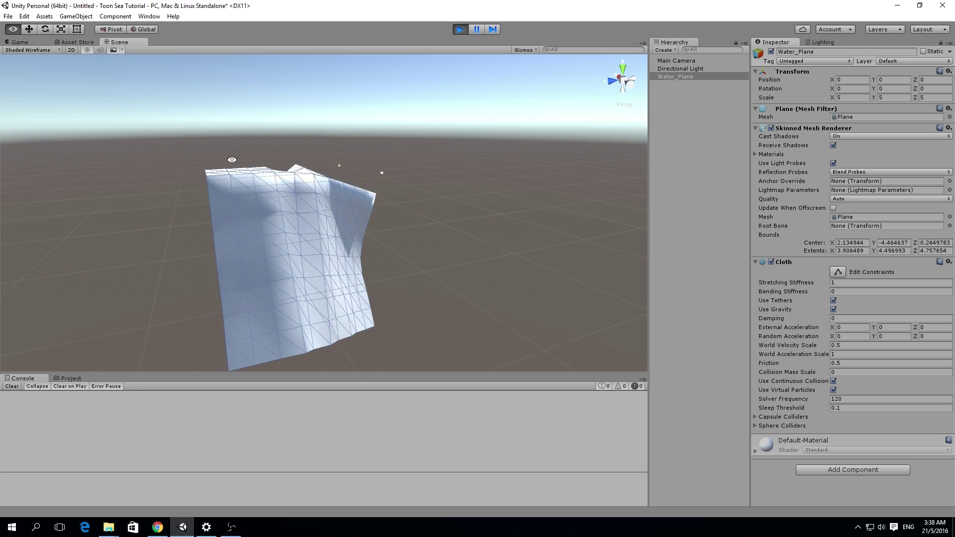
left_click_drag(232, 160, 378, 147, "alt")
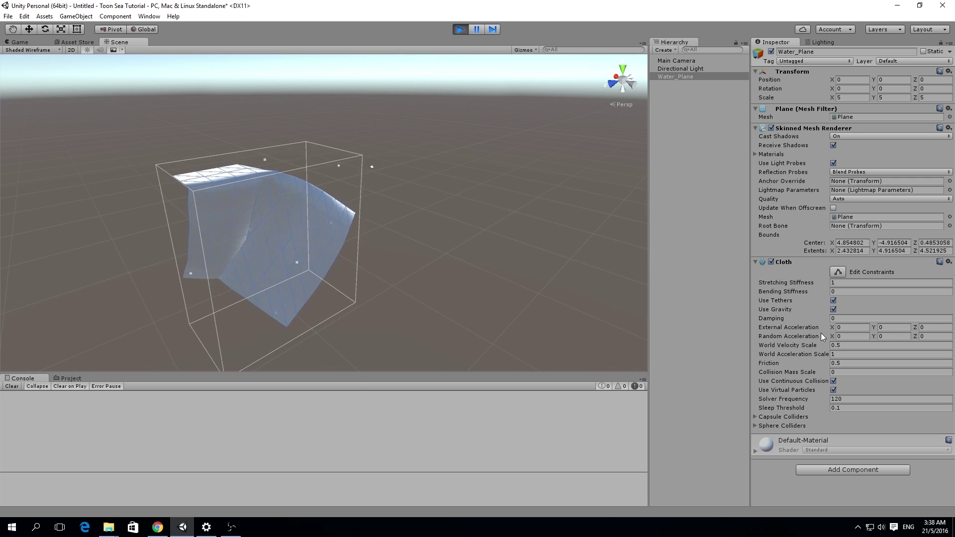
Change the cloth's Stretching Stiffness from 1 to 0.5 during play.
left_click(785, 284)
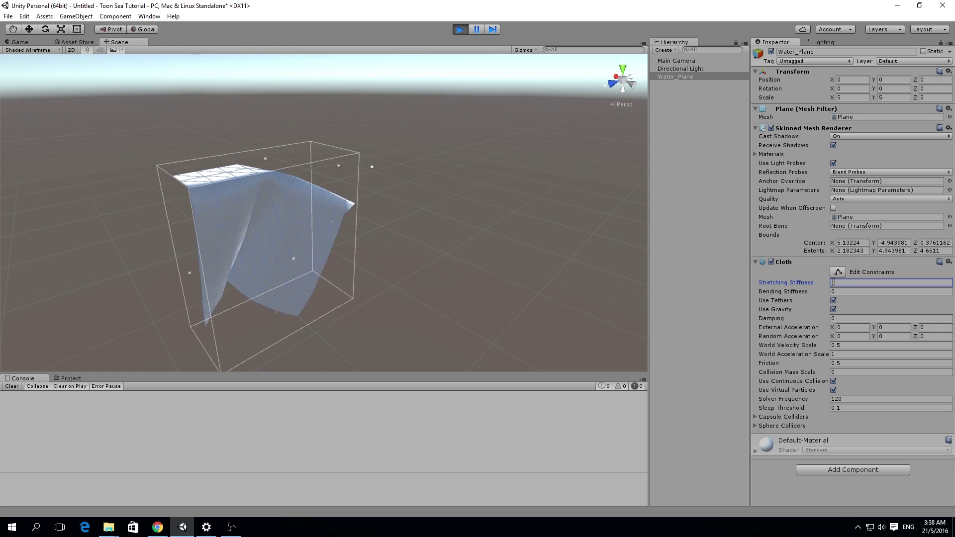
type("0.")
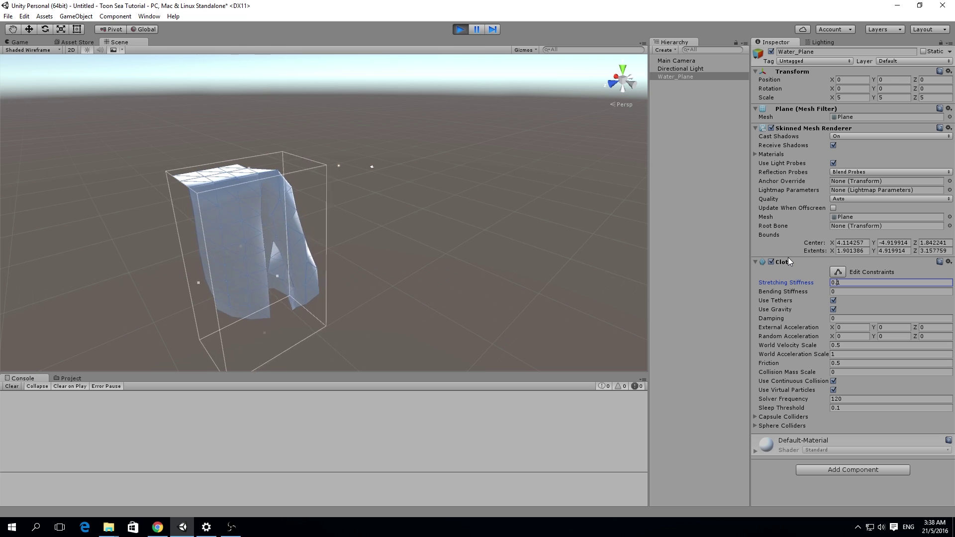
type("5")
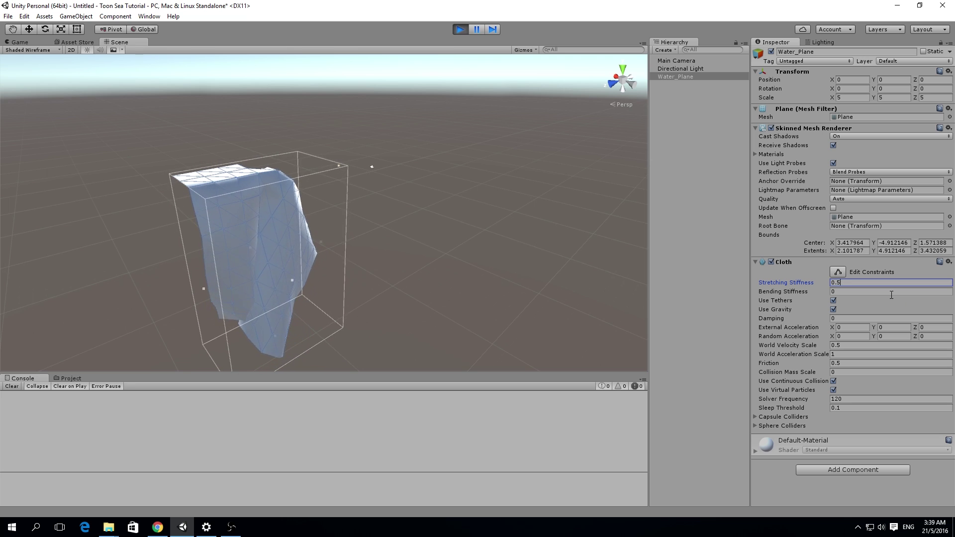
Stop play and set the cloth's Stretching Stiffness to 0.5 again.
left_click(461, 29)
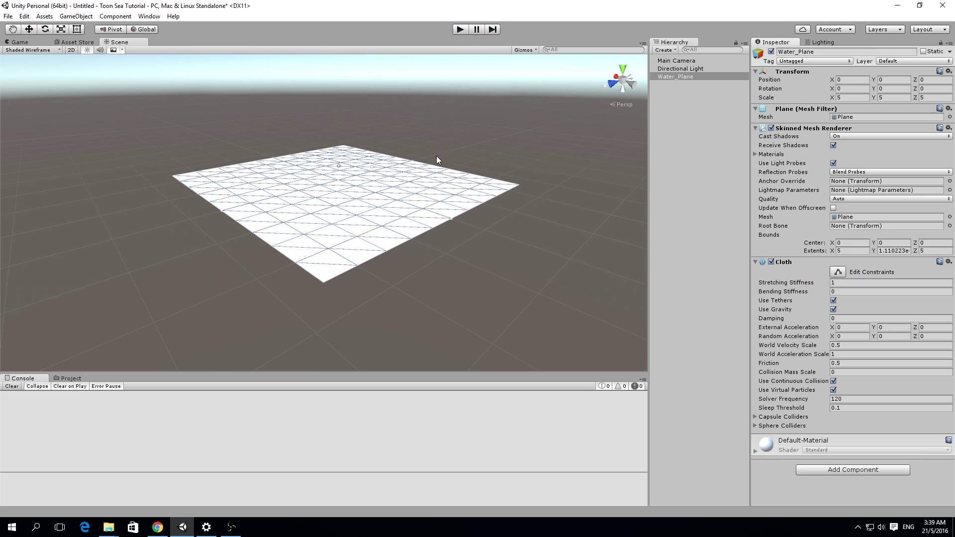
left_click_drag(228, 117, 254, 82, "alt")
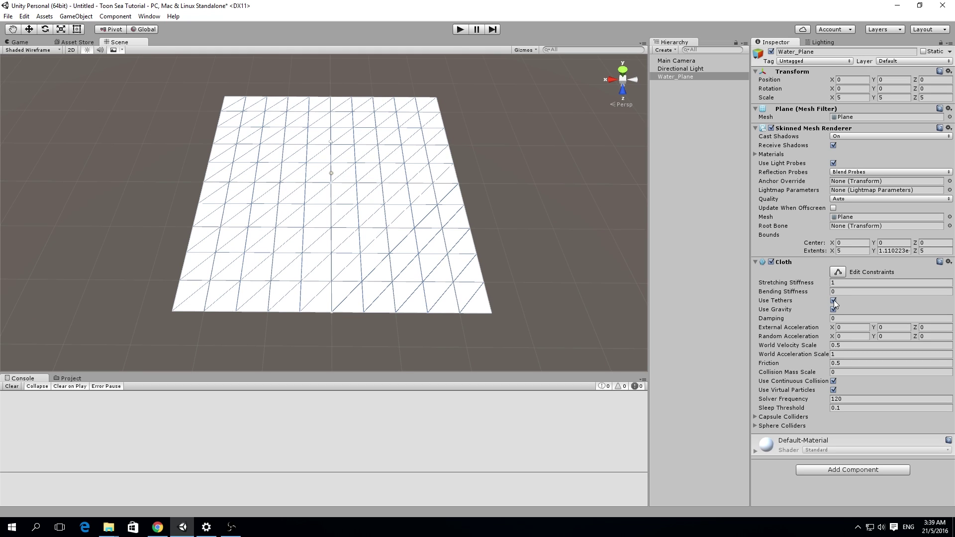
left_click(817, 285)
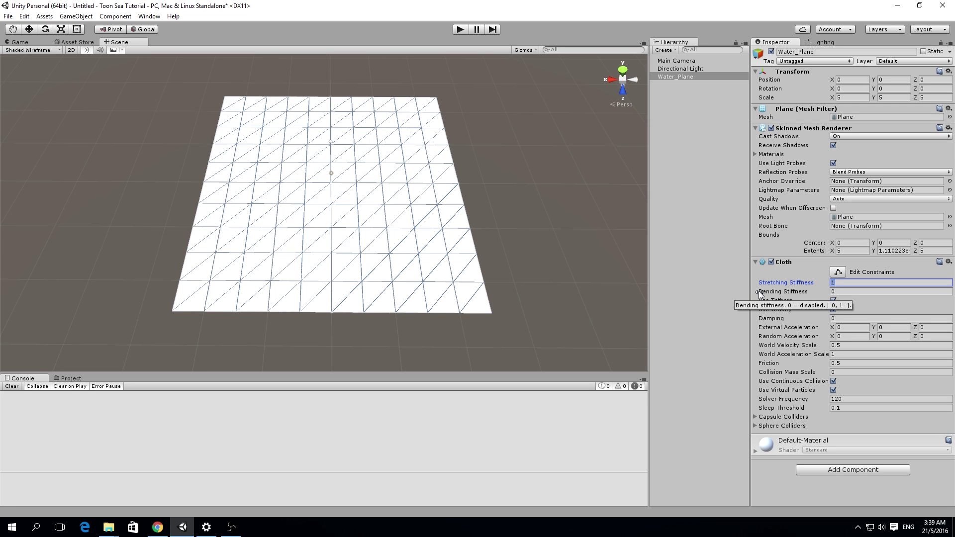
type("0.5")
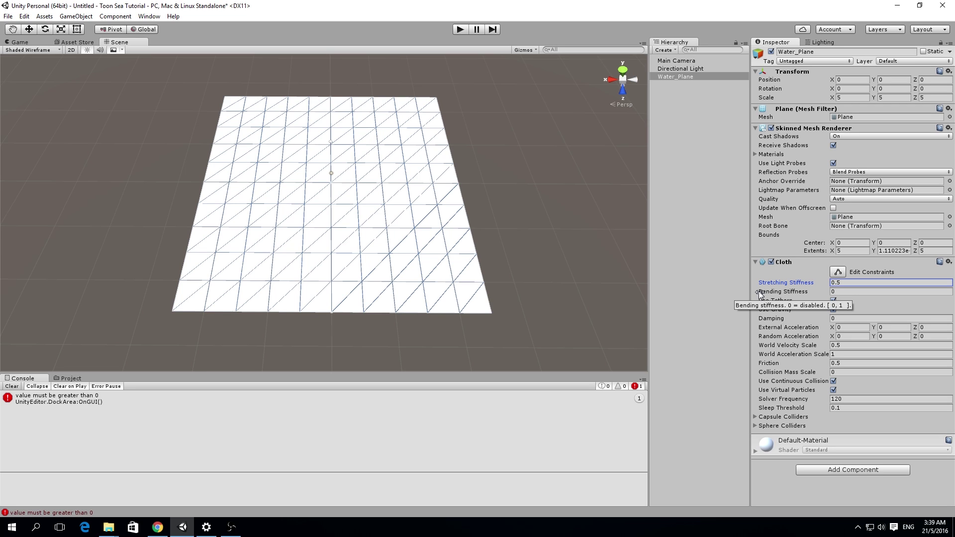
Clear the Max Distance constraint from the lower-left corner vertices.
left_click(838, 272)
left_click_drag(165, 226, 214, 262, "alt")
left_click_drag(166, 226, 223, 342)
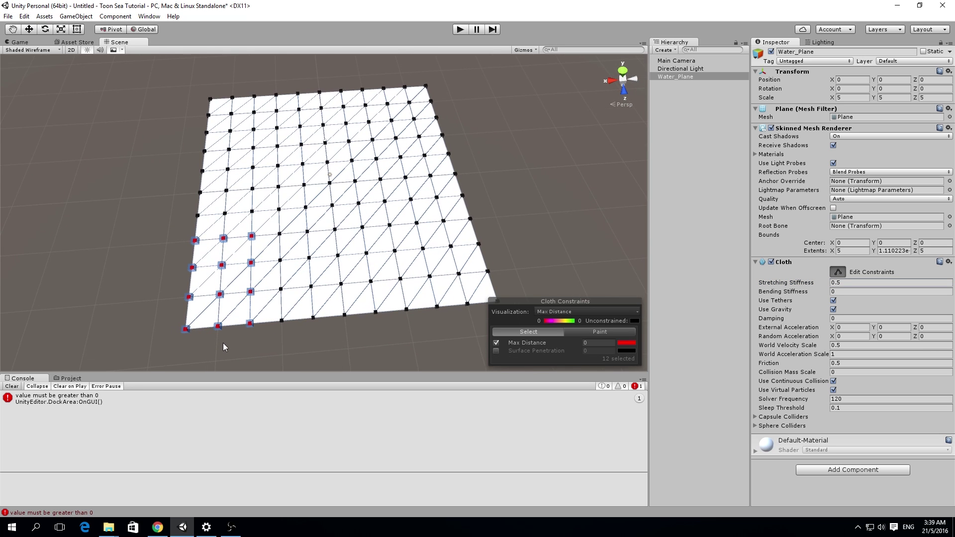
left_click(495, 342)
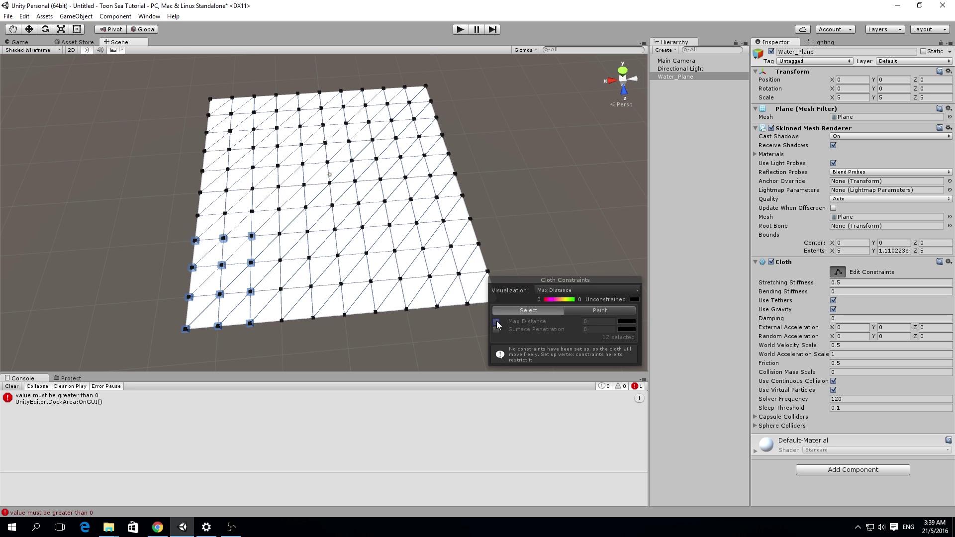
Select the left, top, right and bottom edge vertices (40 total) and enable Max Distance.
left_click_drag(221, 267, 253, 164, "alt")
left_click_drag(216, 107, 252, 307)
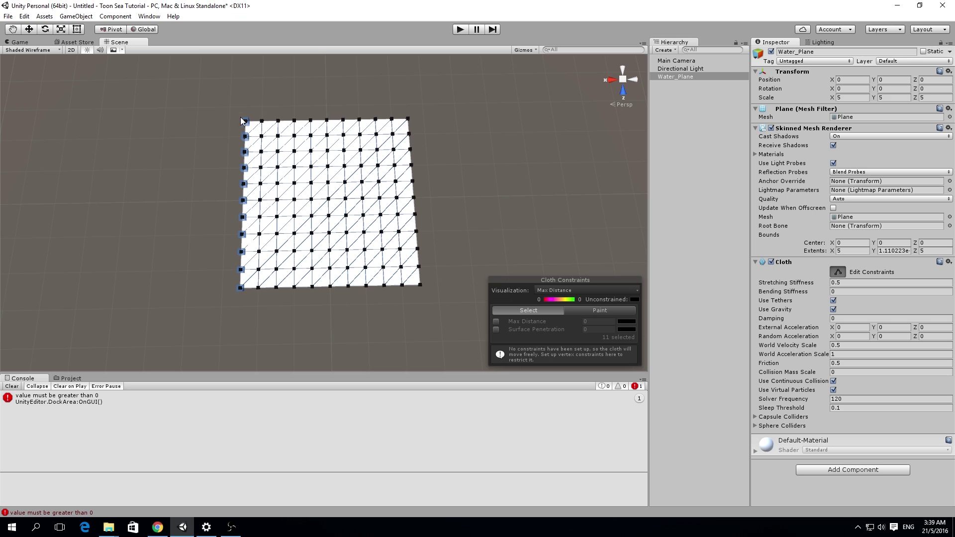
left_click_drag(225, 101, 428, 129, "shift")
left_click_drag(464, 93, 406, 311, "shift")
left_click_drag(225, 283, 447, 316, "shift")
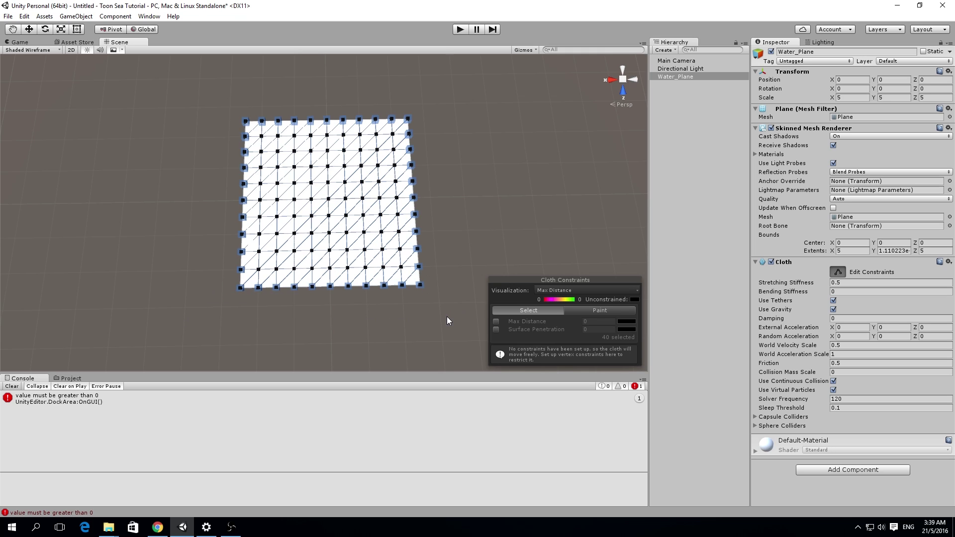
left_click(496, 322)
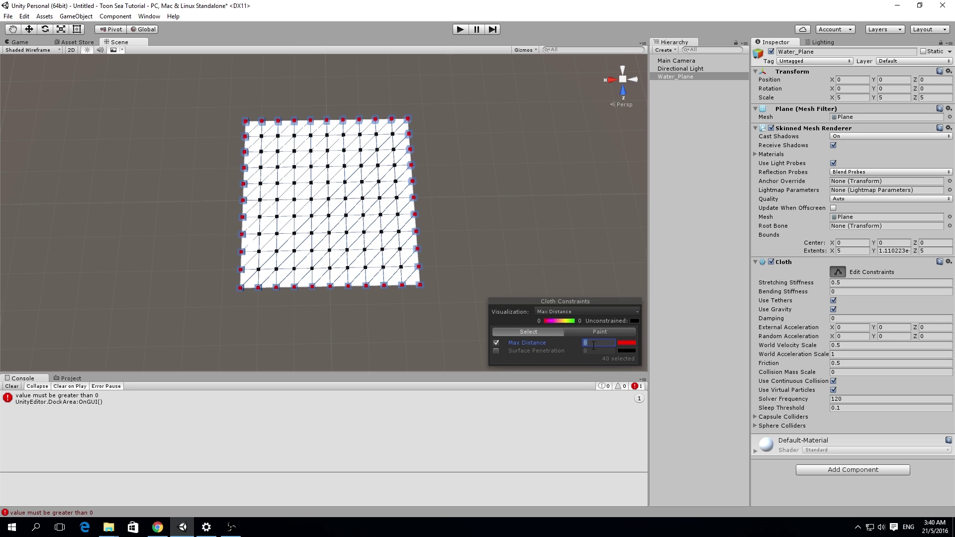
Set the border vertices' Max Distance to 0.2.
type("2")
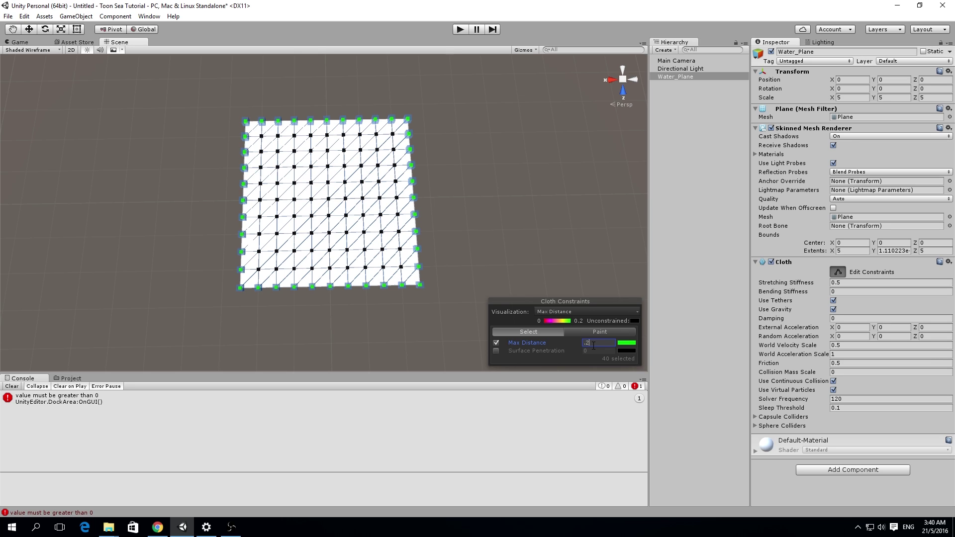
left_click_drag(431, 274, 206, 274, "alt")
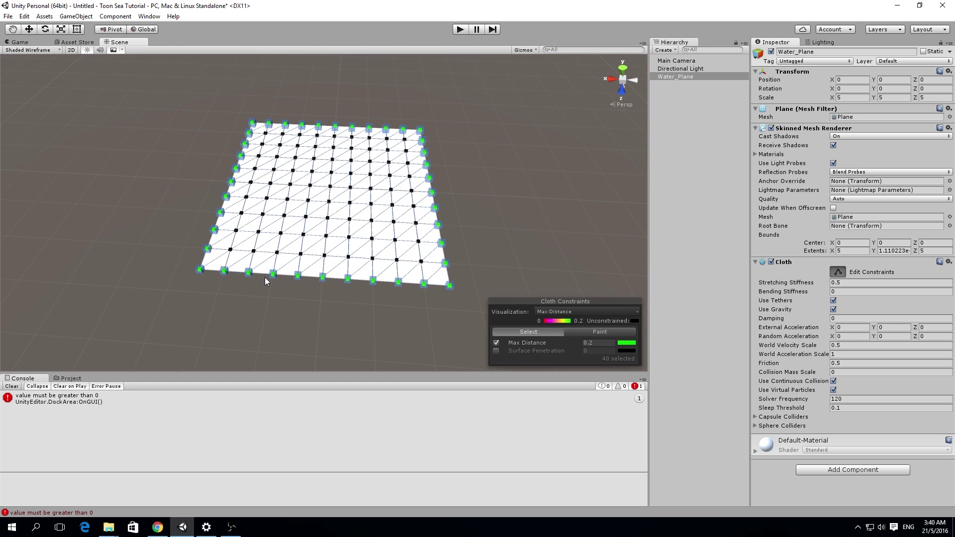
left_click_drag(265, 276, 336, 259, "alt")
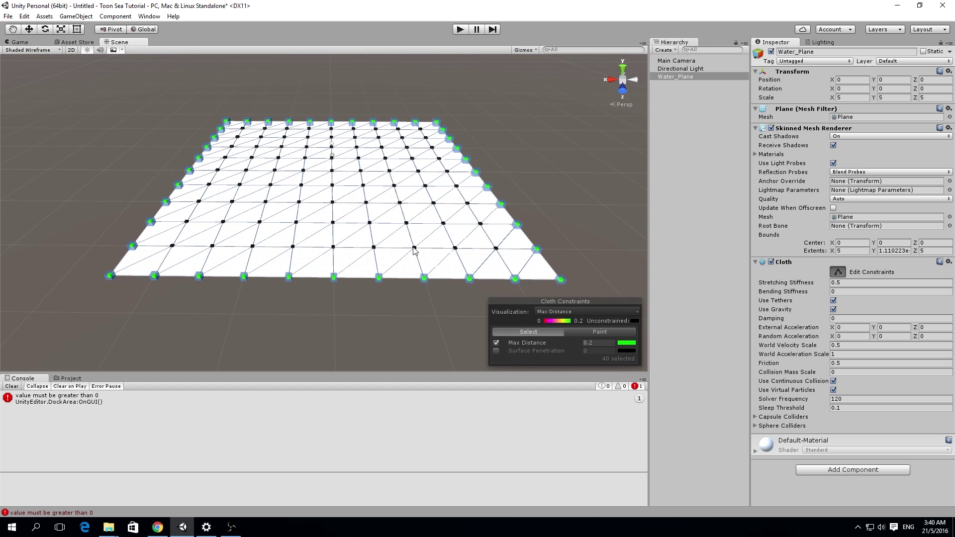
Run the scene and view the cloth sagging between its pinned edges up close.
left_click(464, 30)
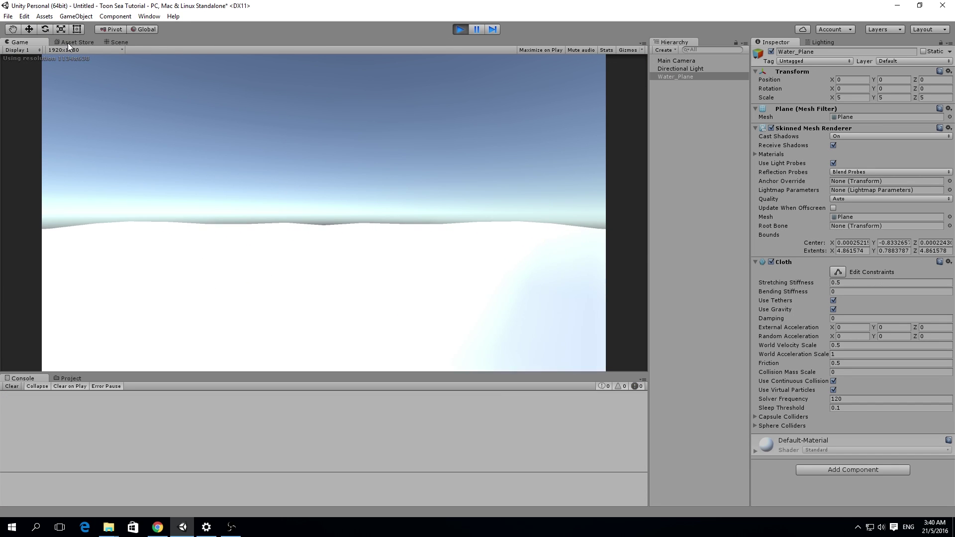
left_click(107, 42)
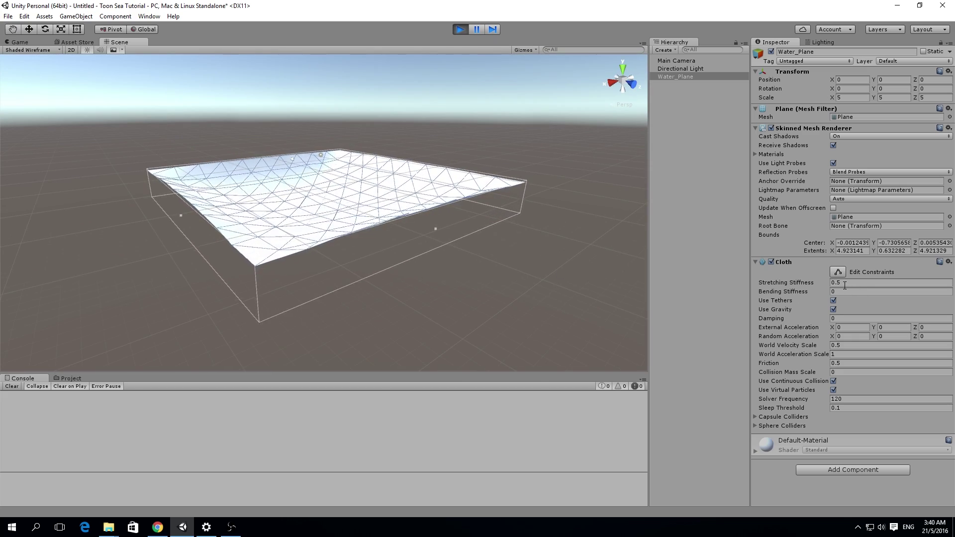
right_click_drag(529, 139, 334, 174)
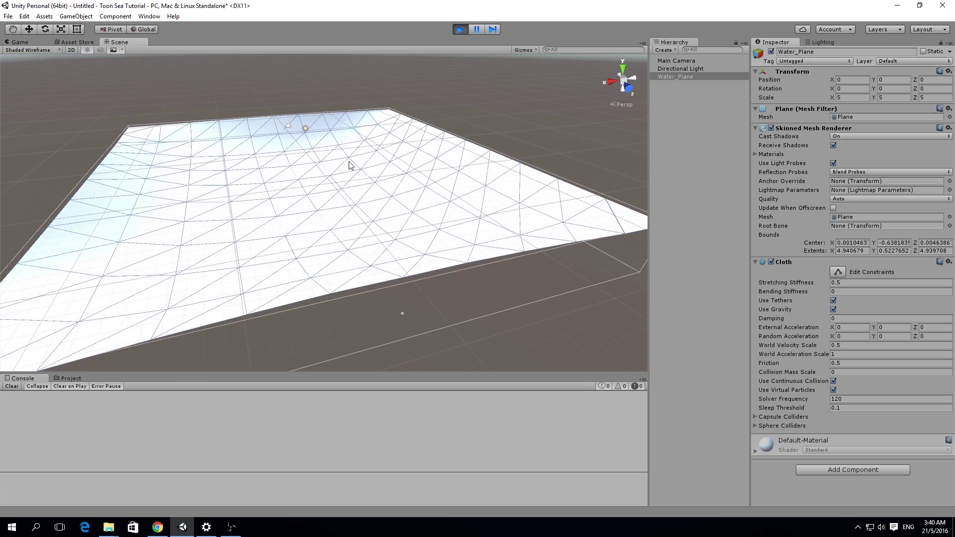
Disable Use Gravity on the cloth and rerun the scene with the Cloth Constraints editor shown.
key("ctrl+p")
left_click(834, 310)
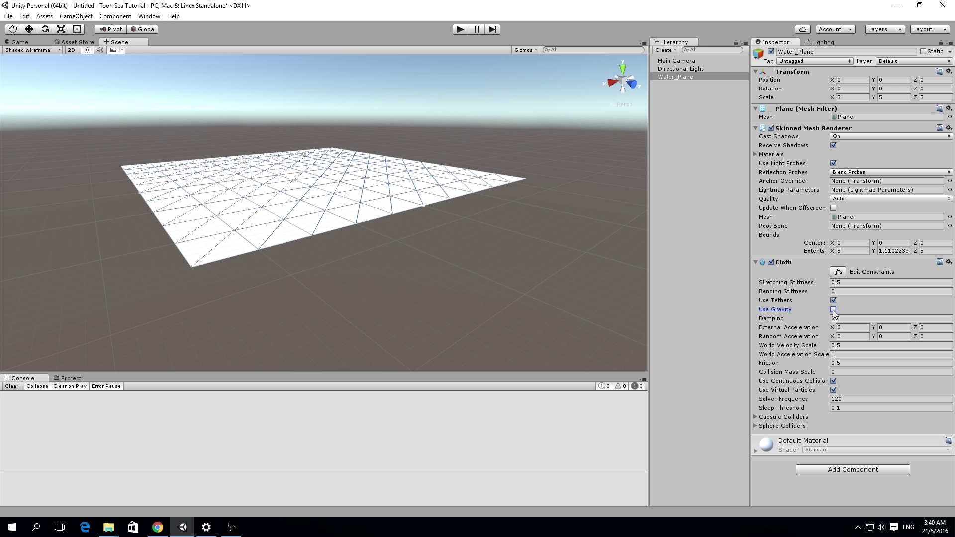
key("ctrl+p")
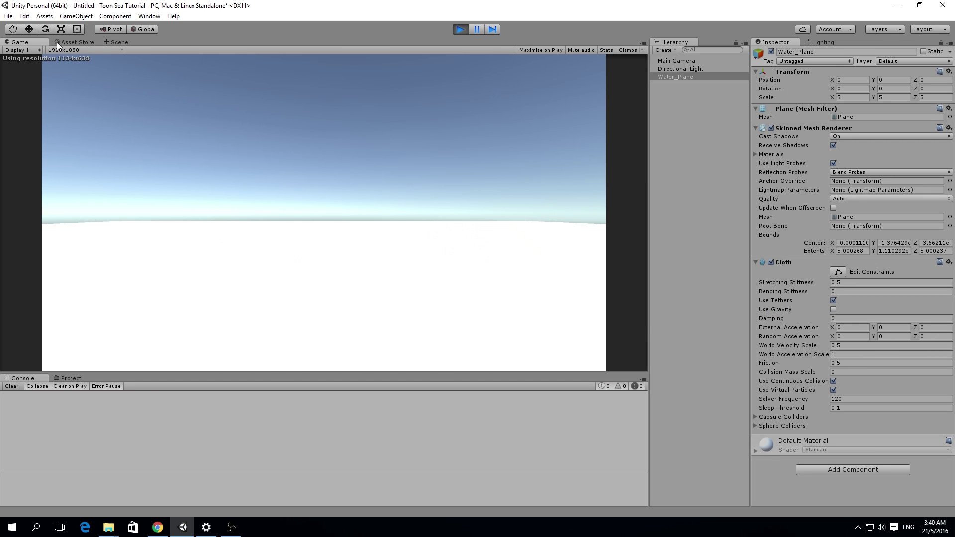
left_click(113, 44)
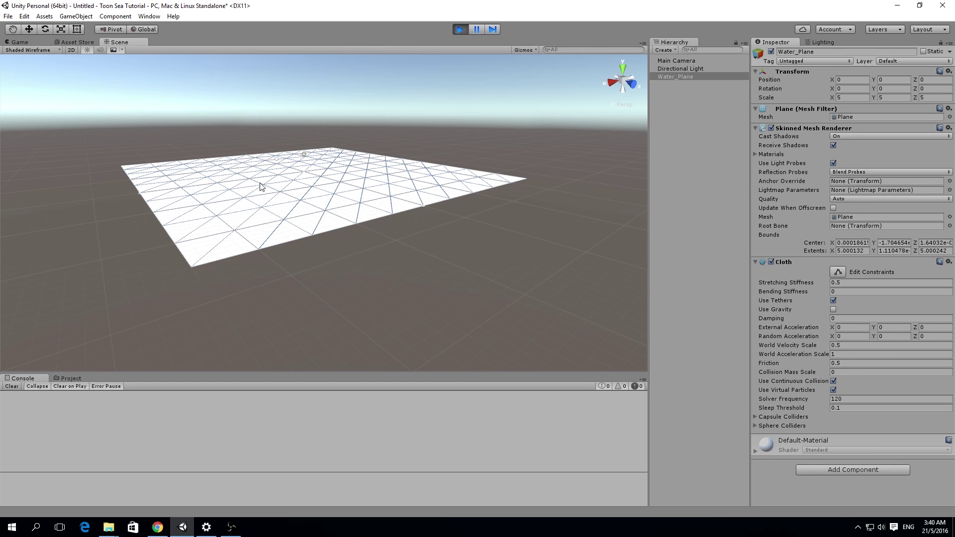
left_click(842, 271)
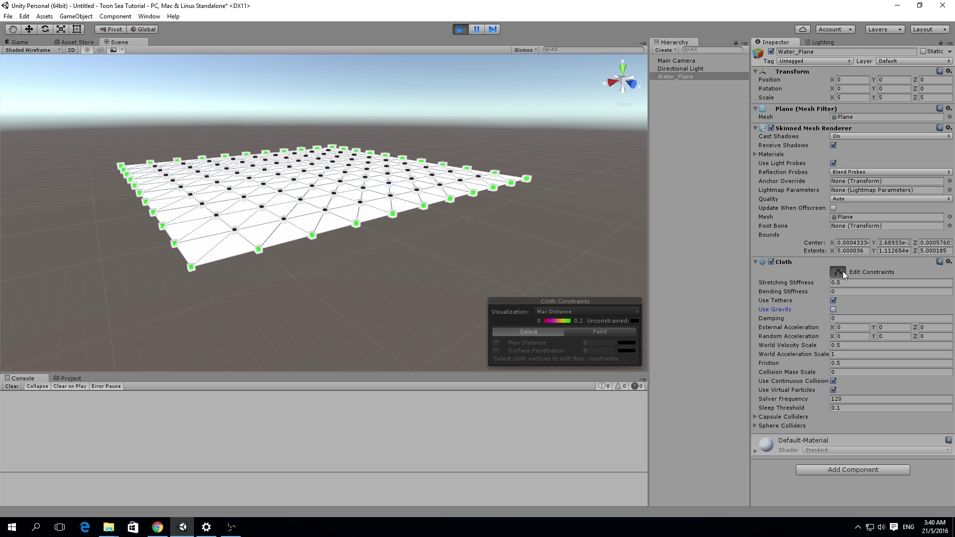
Lift Water_Plane to about Y 1.58, then exit play mode and open the Asset Store.
left_click_drag(224, 199, 539, 106, "alt")
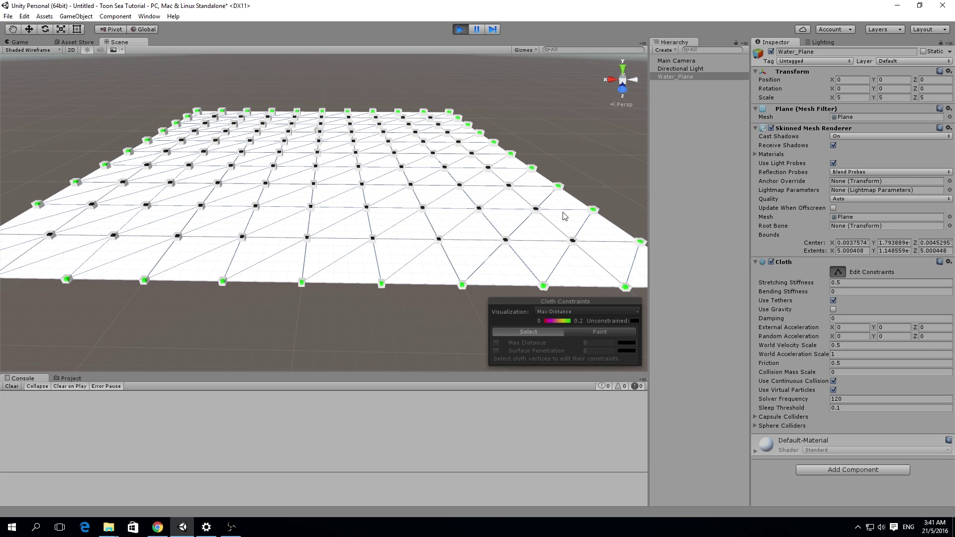
left_click_drag(531, 181, 714, 187, "alt")
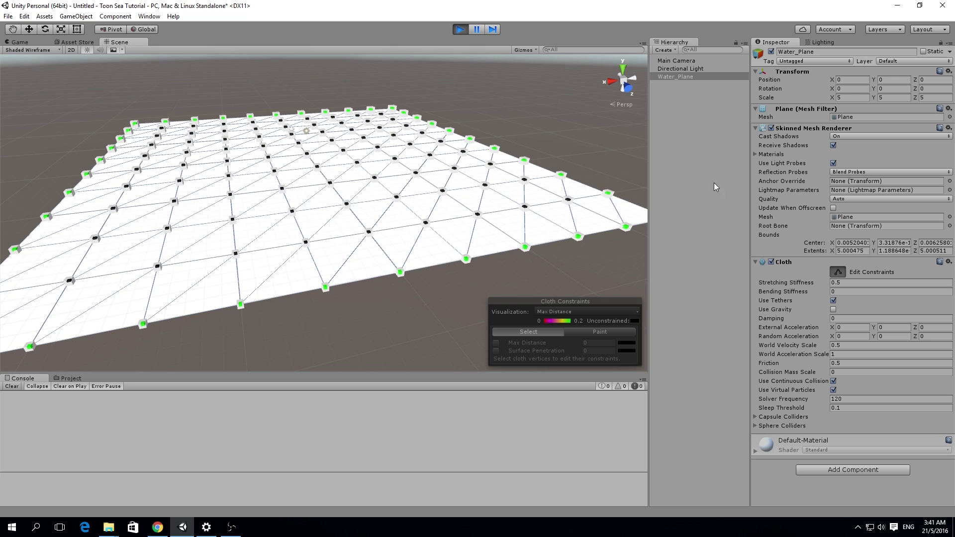
left_click(867, 80)
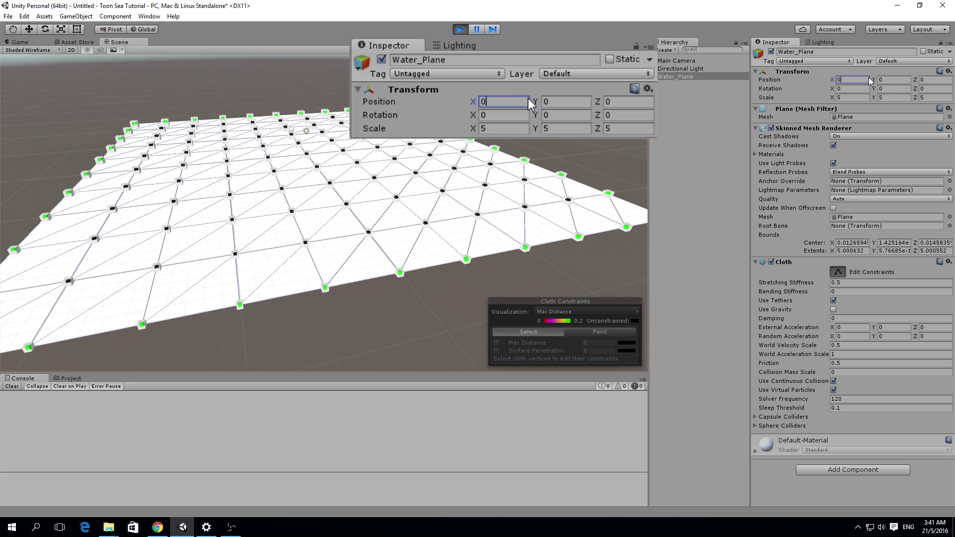
key("Tab")
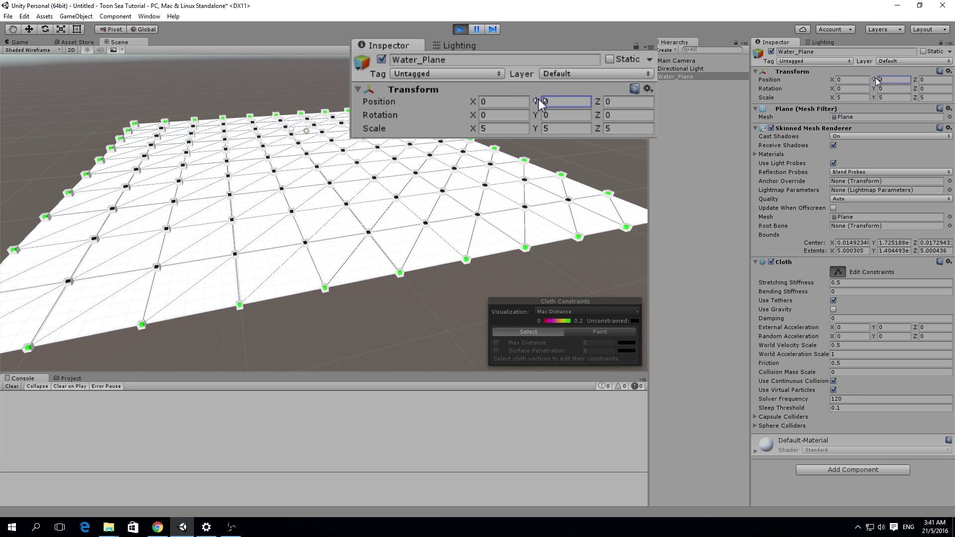
left_click_drag(889, 80, 789, 83)
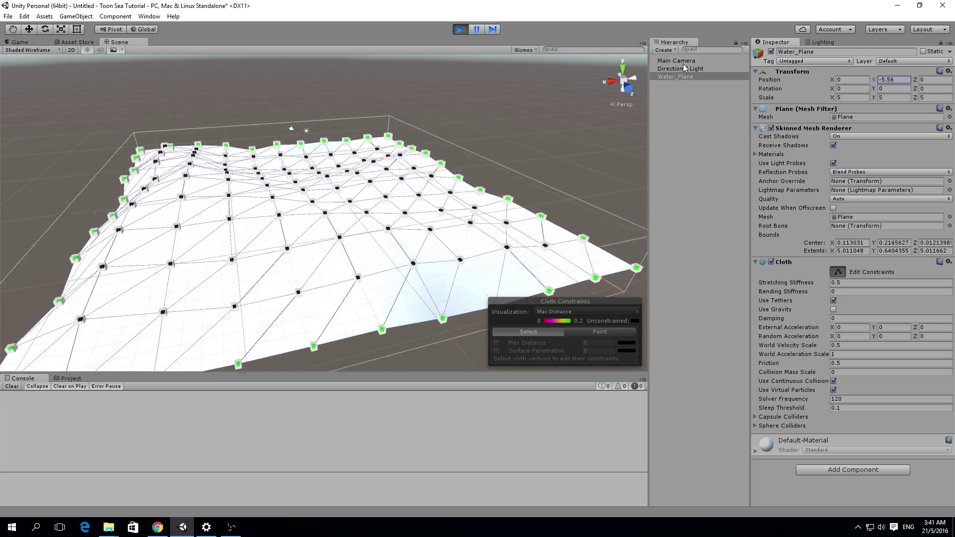
left_click(460, 30)
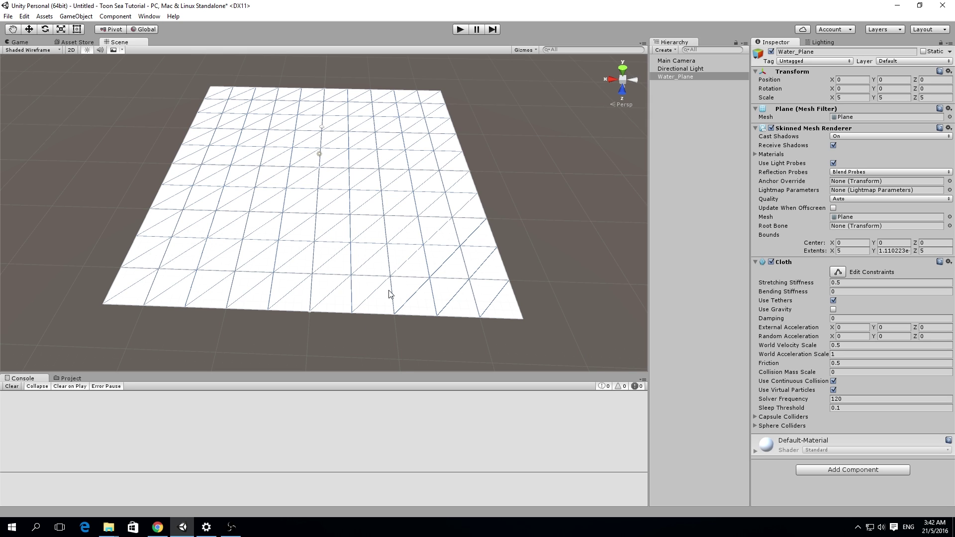
left_click(84, 42)
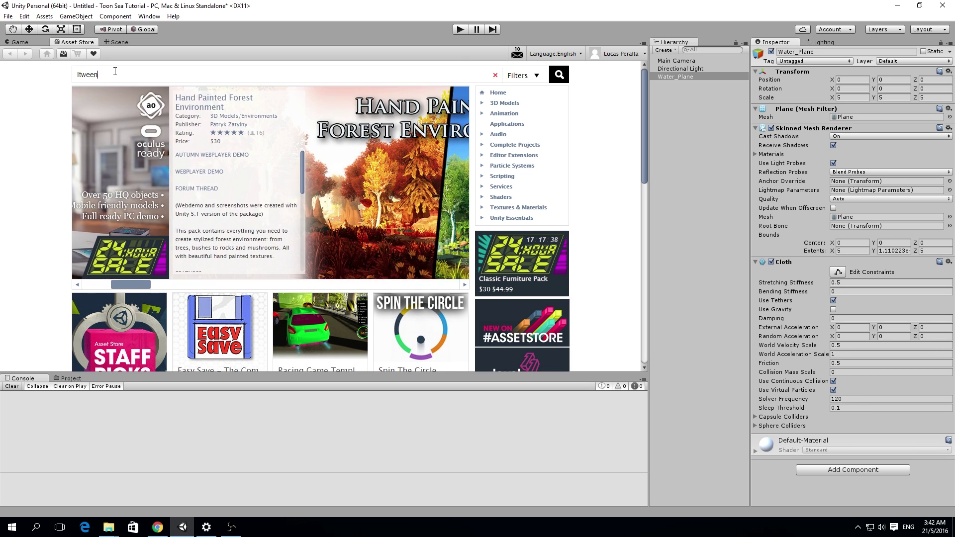
Search the Asset Store for iTween and import the package without its Sample folder.
key("Return")
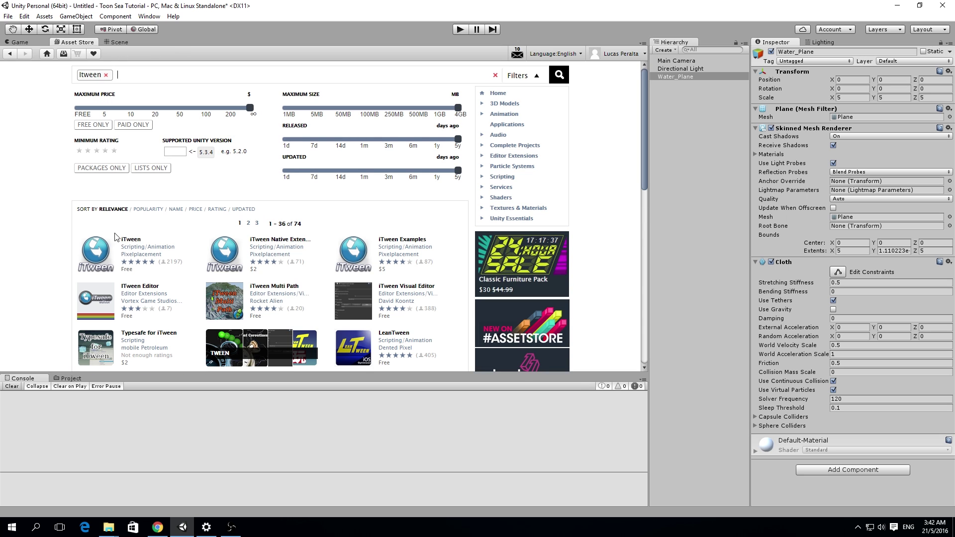
left_click(132, 242)
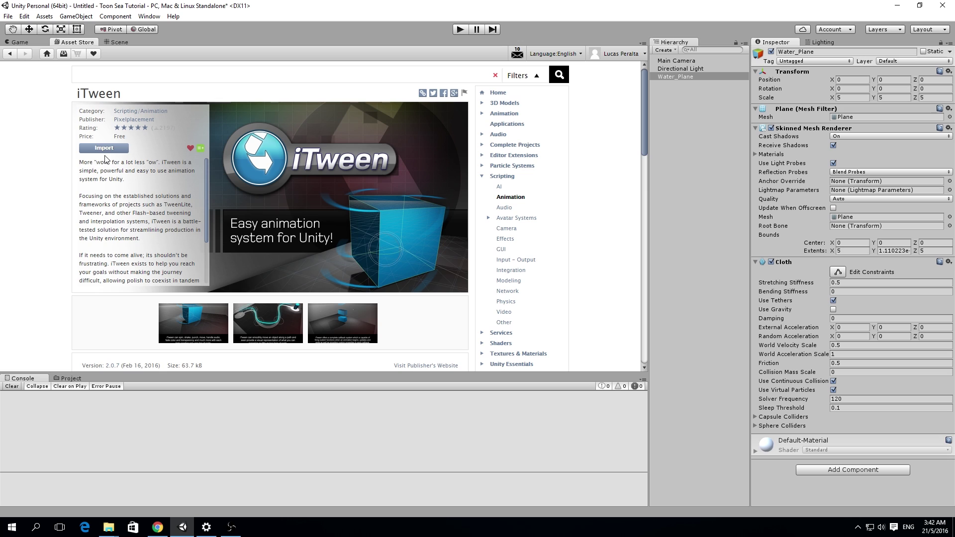
left_click(104, 149)
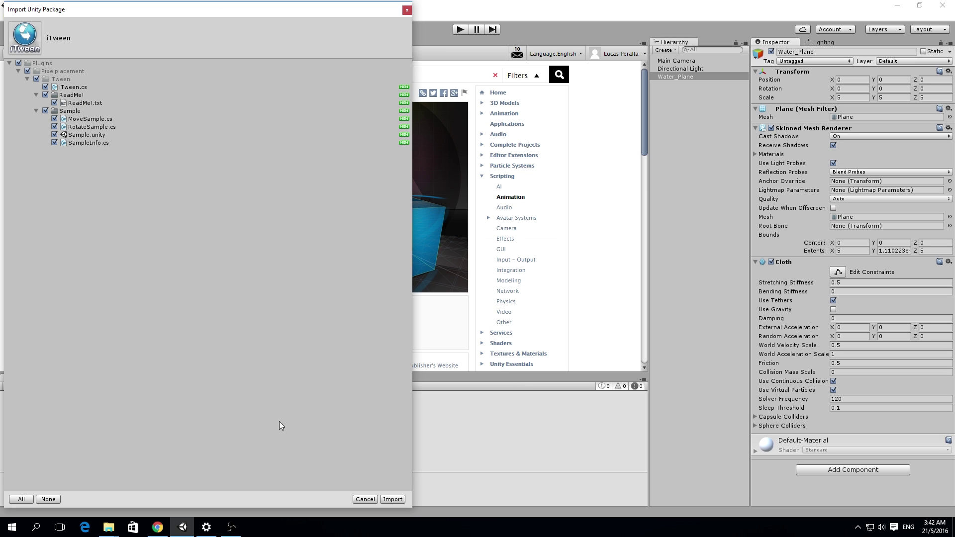
left_click(45, 110)
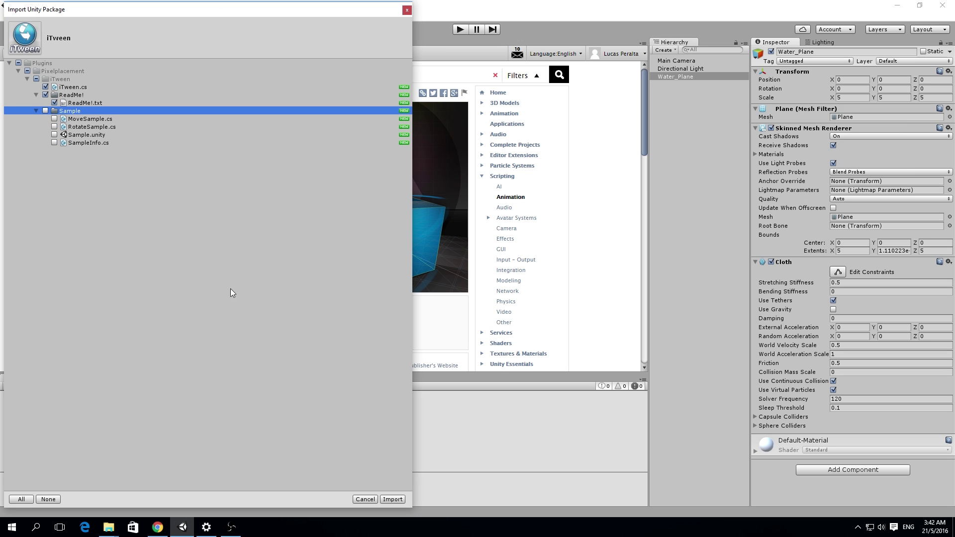
left_click(392, 499)
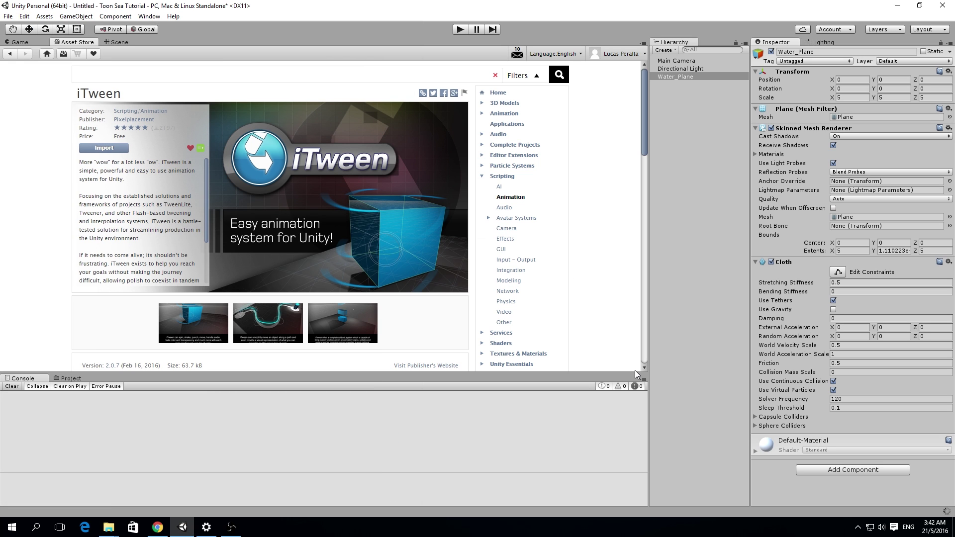
Return to the Scene view looking down on the plane and reselect Water_Plane.
left_click(702, 236)
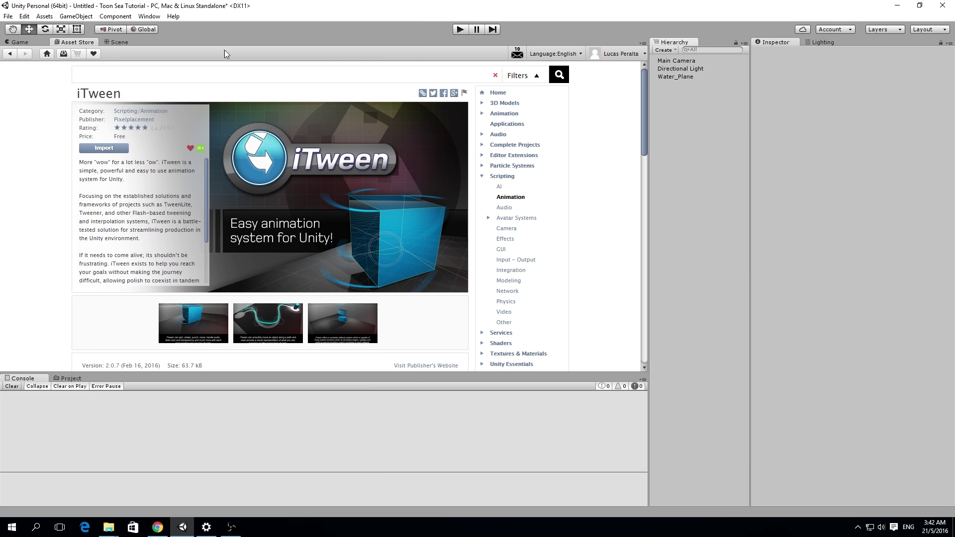
left_click(116, 43)
left_click_drag(511, 174, 414, 213, "alt")
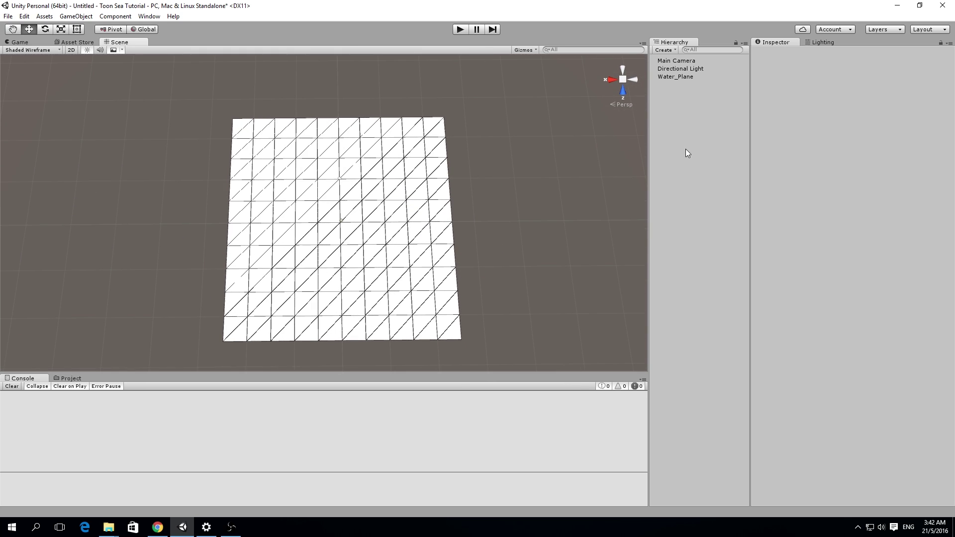
left_click(675, 75)
Add a new WaveController script component to Water_Plane and open it for editing.
left_click(852, 469)
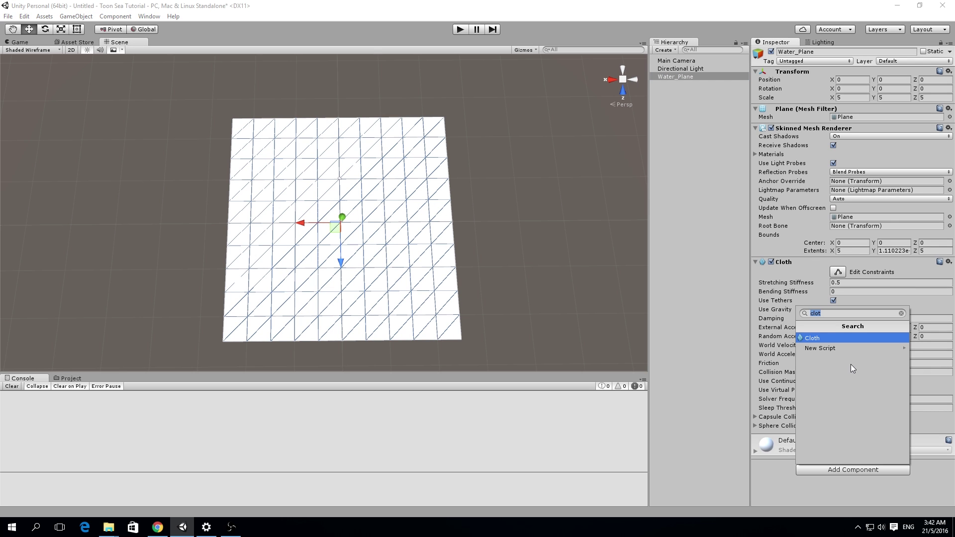
type("W")
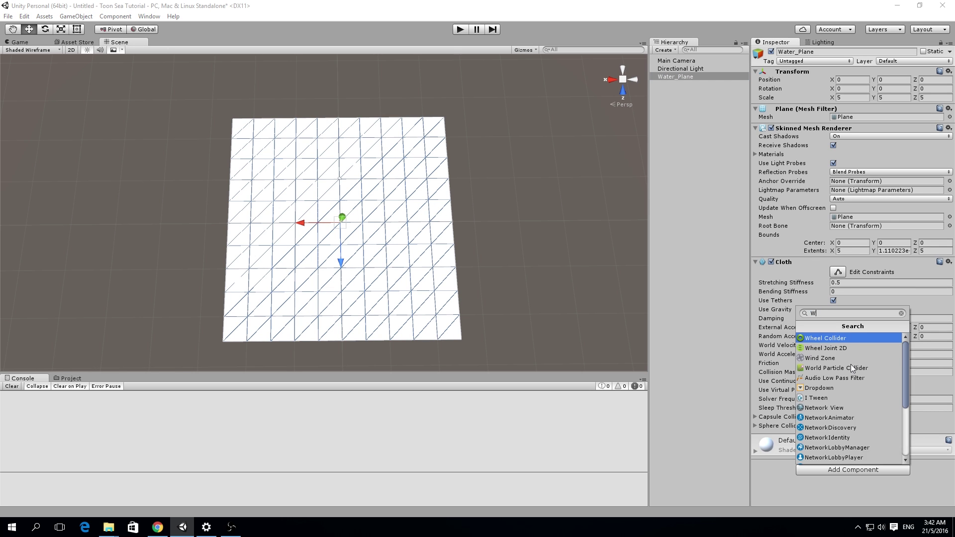
type("aveController")
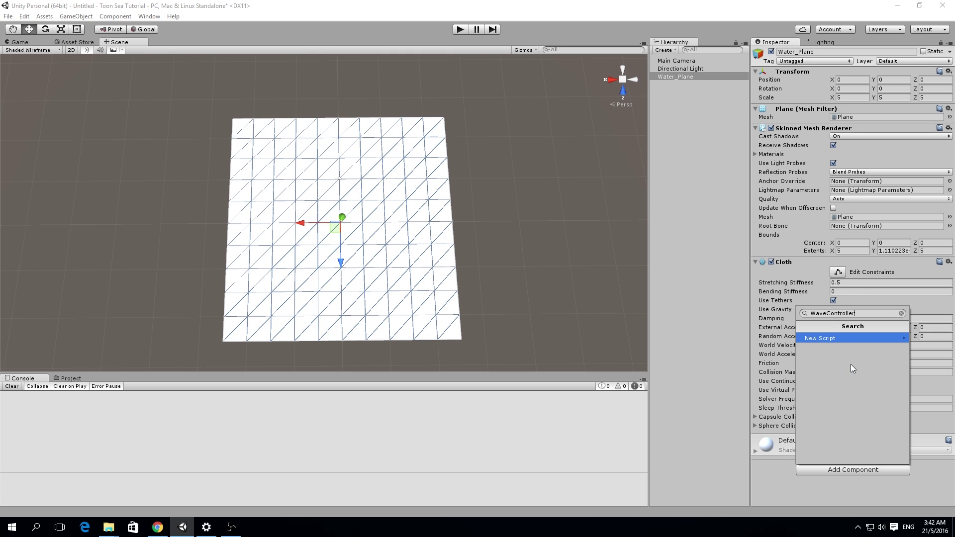
key("Return")
key("Return")
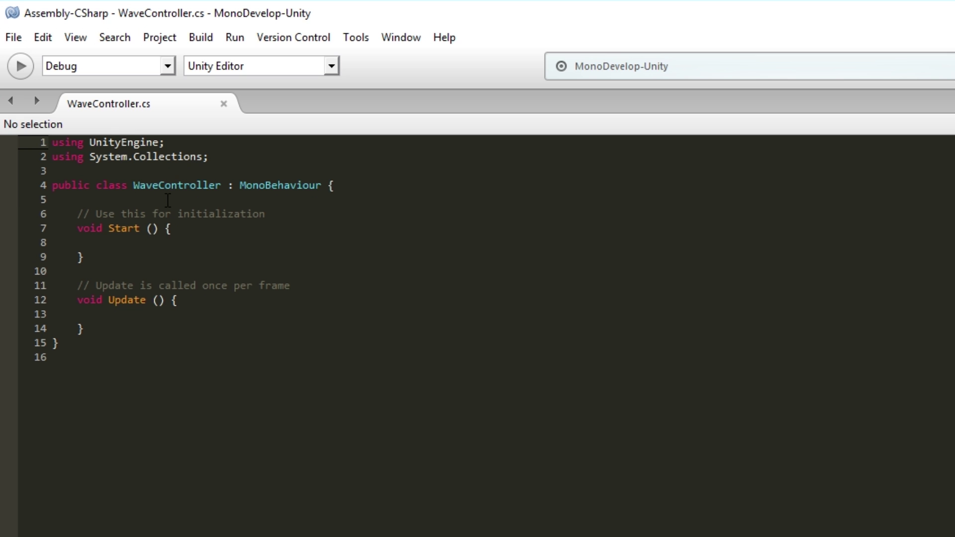
left_click(78, 200)
Declare 'public float height;' and 'public float time;' in the WaveController class and save.
key("Return")
key("Return")
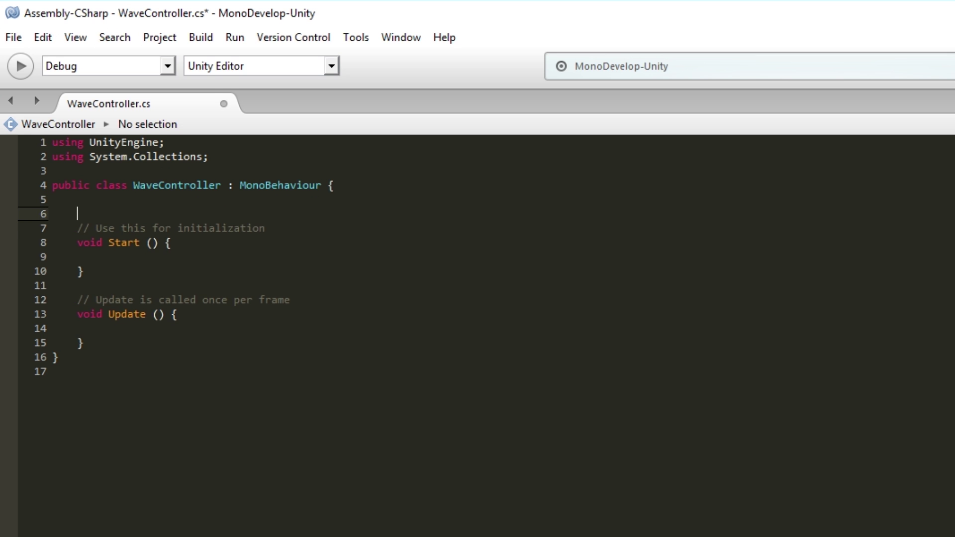
left_click(77, 214)
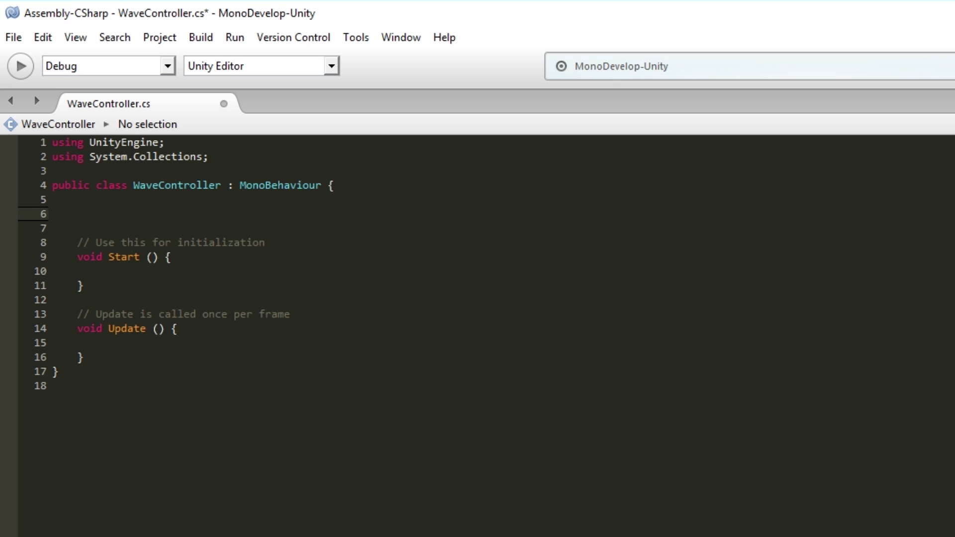
type("pu")
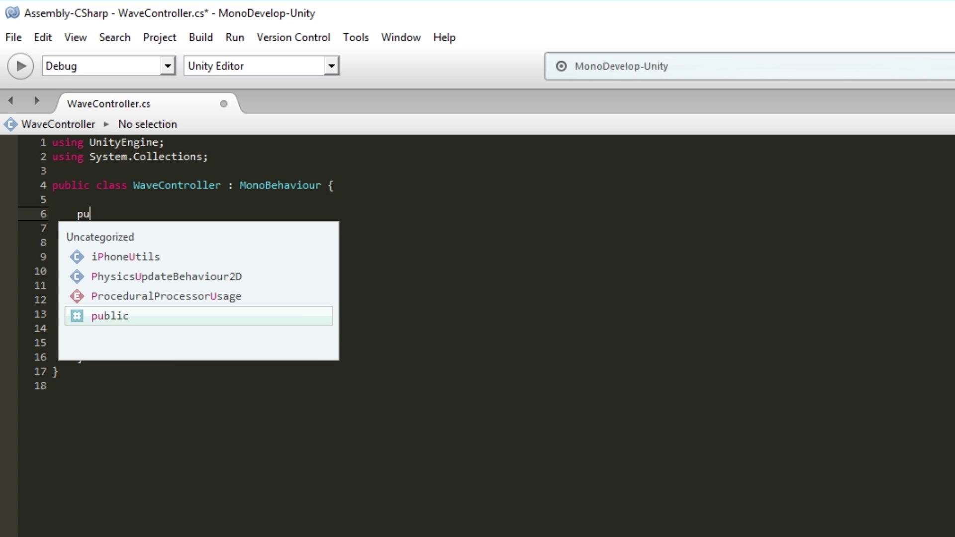
type("blic float ")
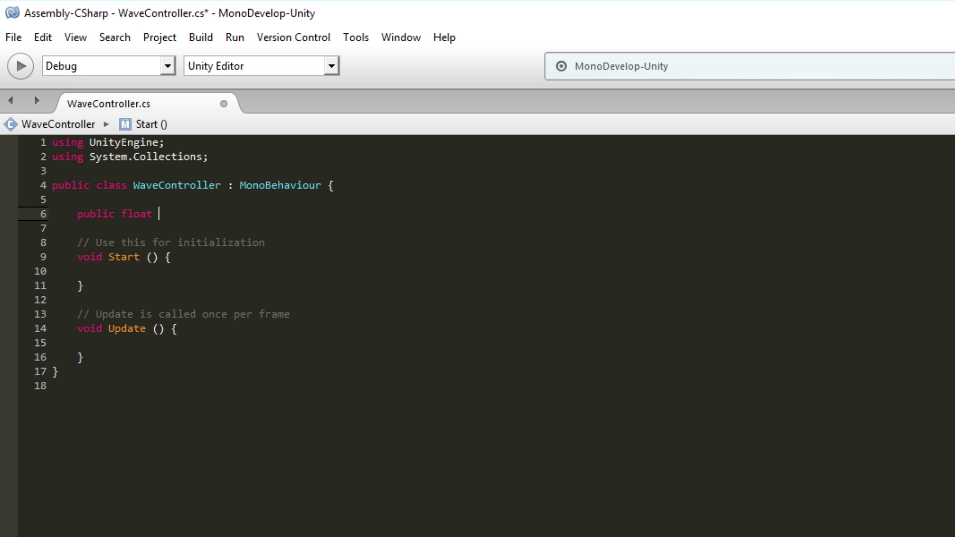
type("height;")
key("ctrl+s")
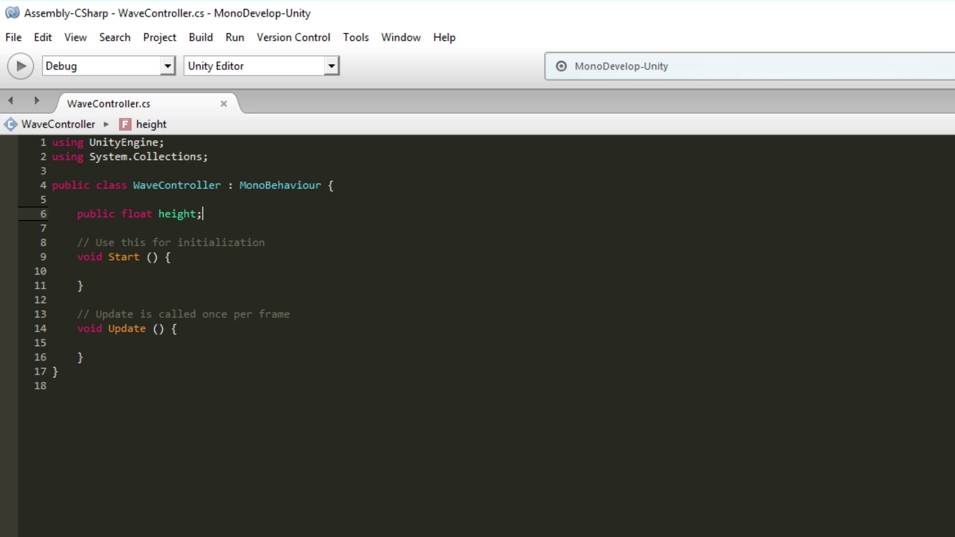
key("Return")
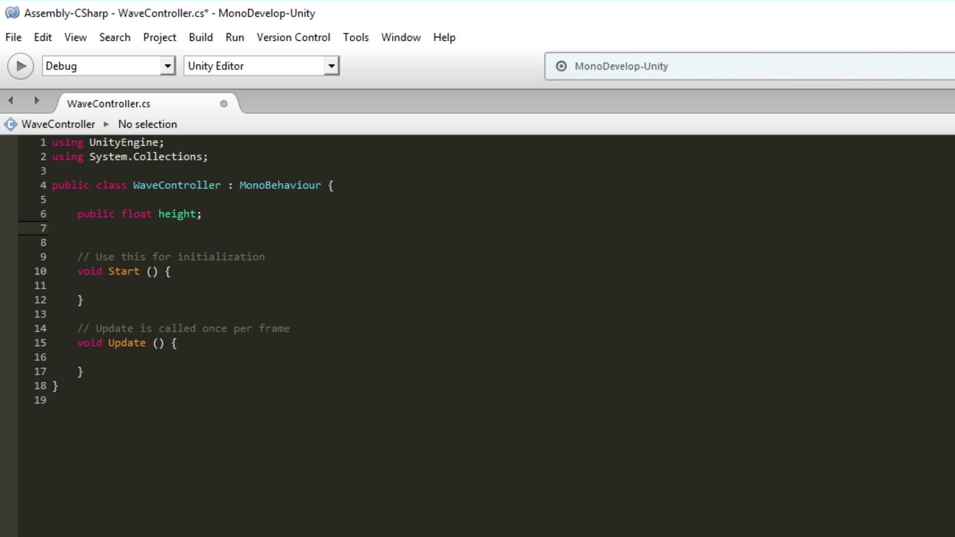
type("public float time;")
key("ctrl+s")
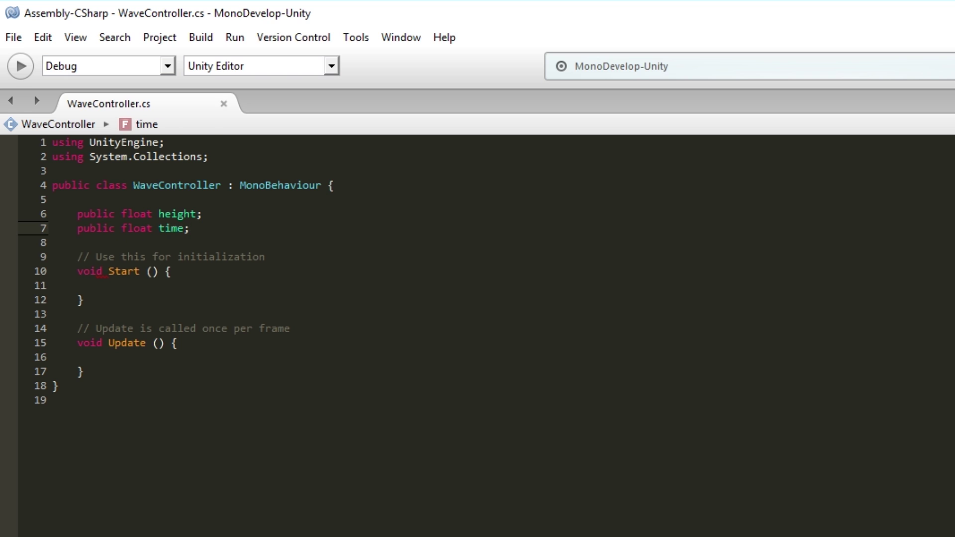
Insert an iTween.MoveBy() call into the Start() method and save the script.
left_click(152, 286)
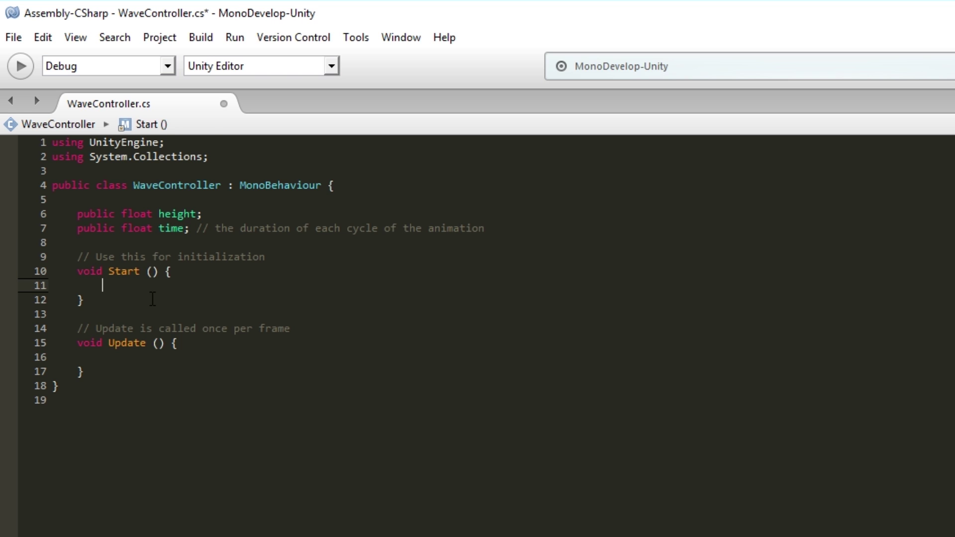
type("iTween")
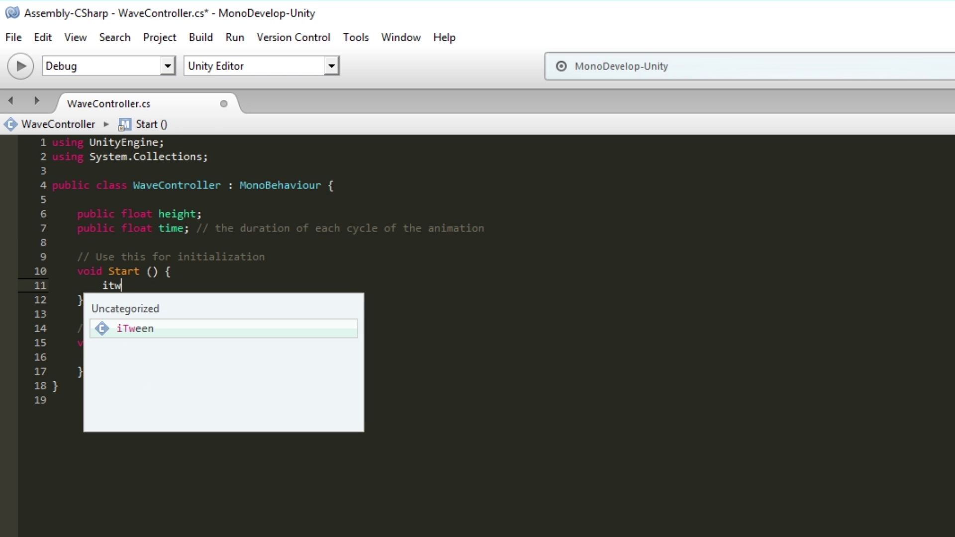
type(".")
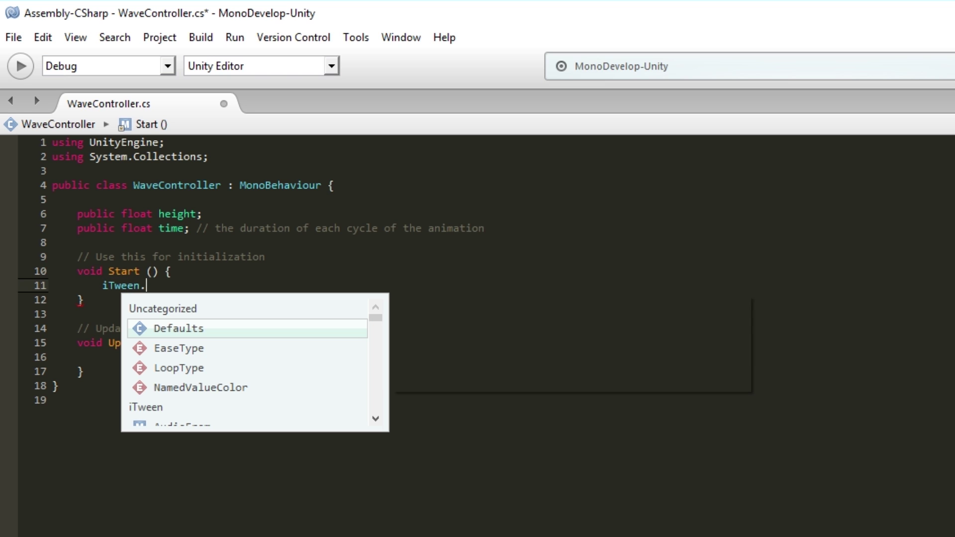
type("move")
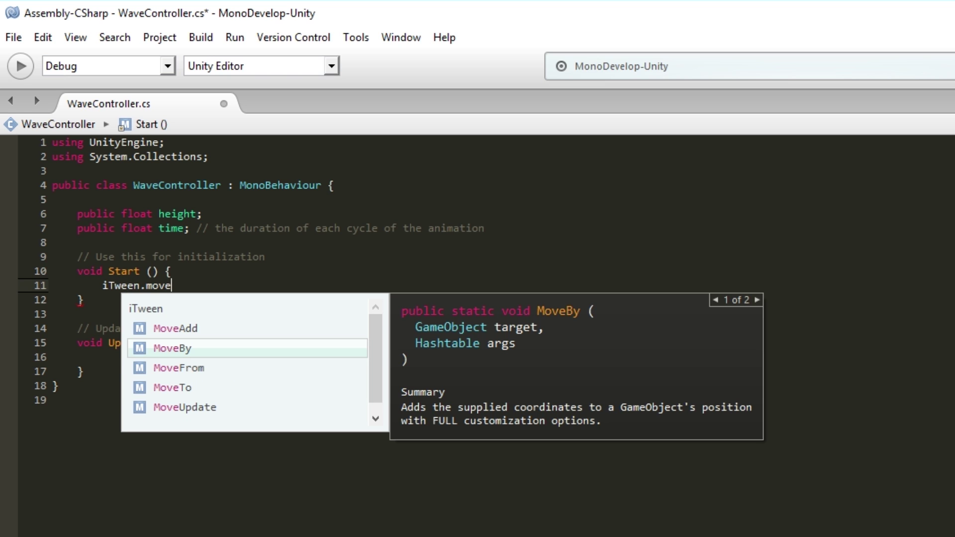
key("Return")
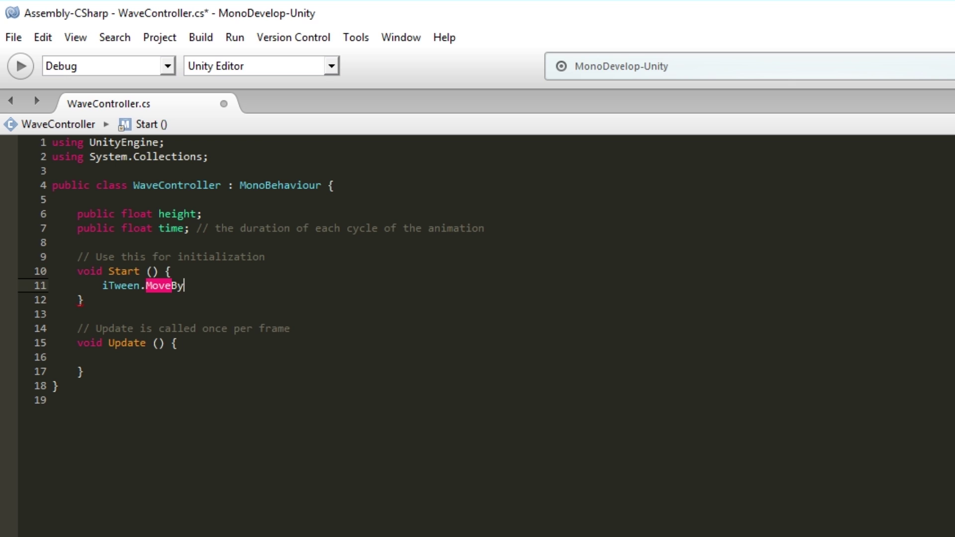
type("();")
key("ctrl+s")
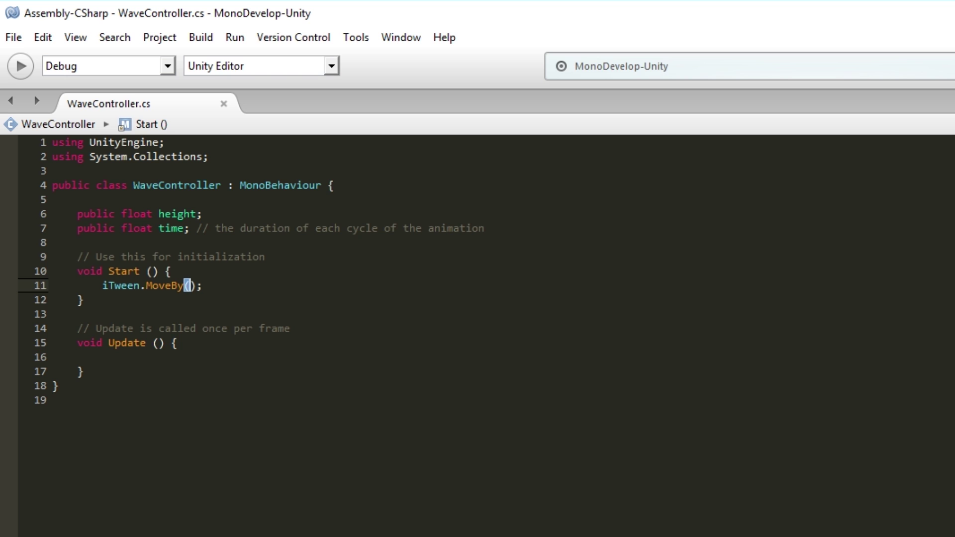
Pass this.gameObject and a Hash of "y" height, "time" time, "looptype" "pingpong" to MoveBy.
type("this.")
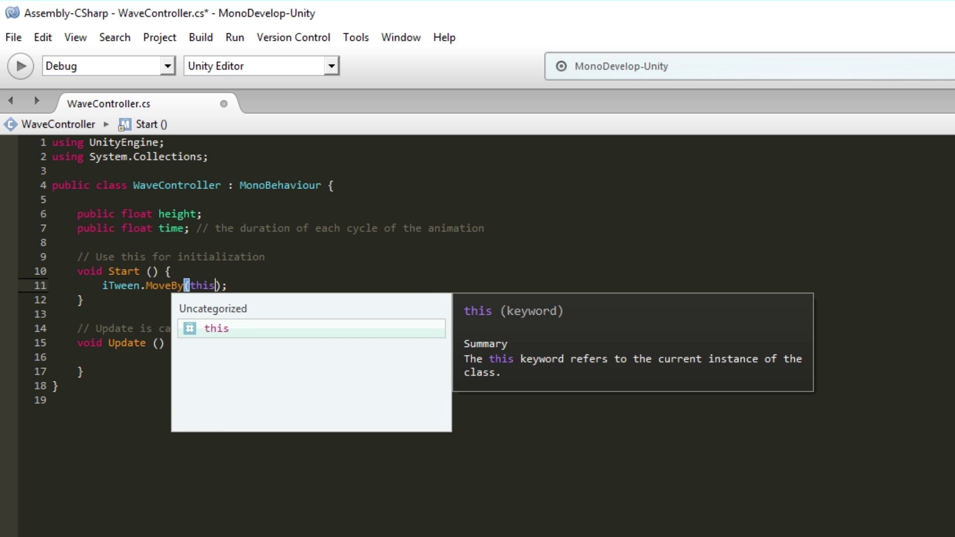
type("gameObject")
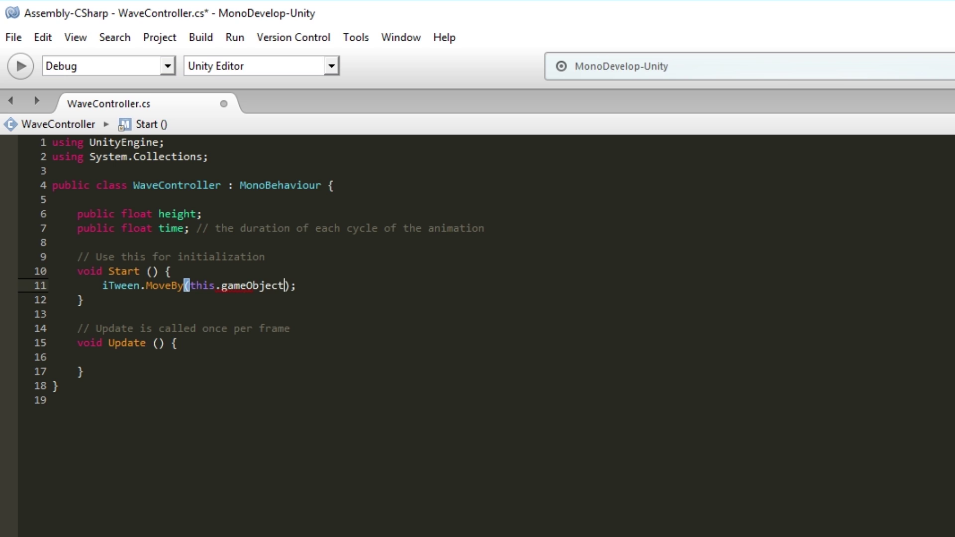
key("ctrl+s")
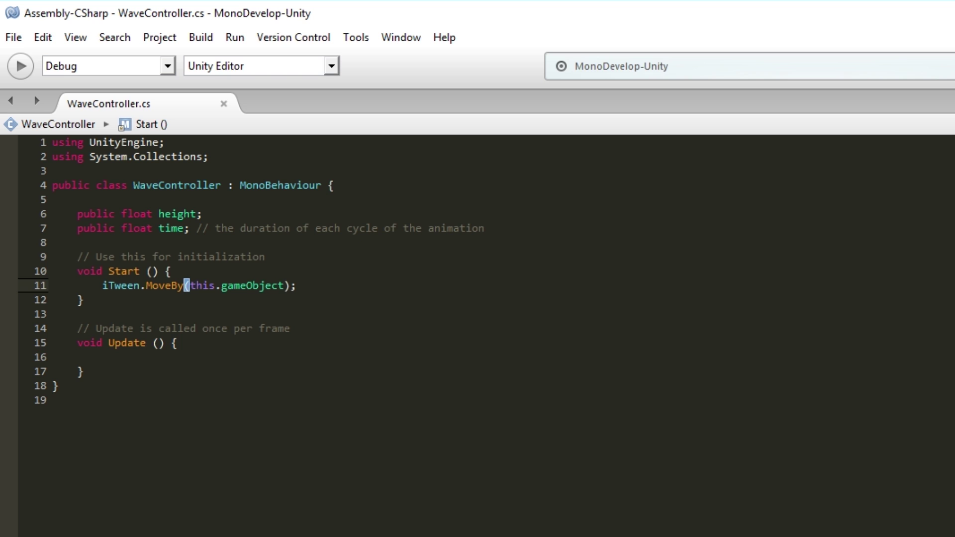
type(", ")
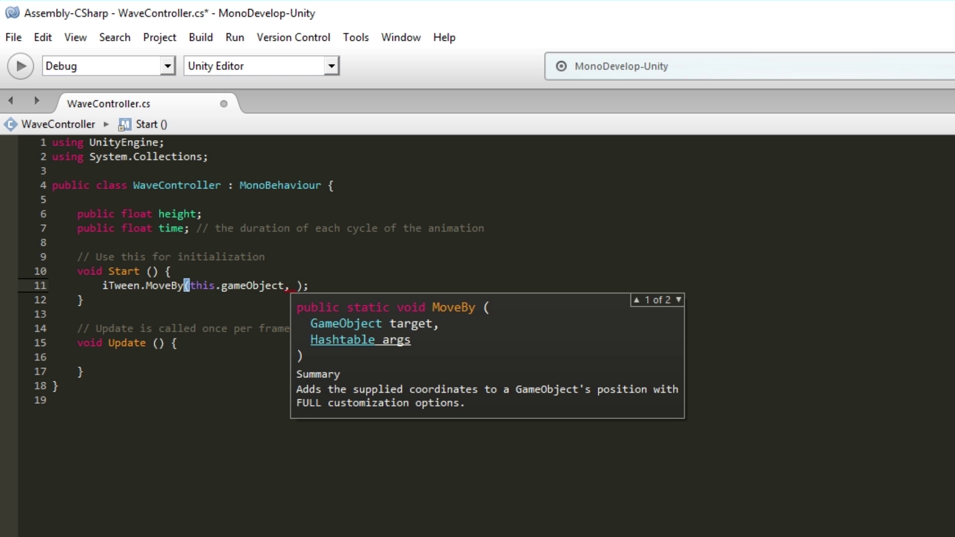
type("iTween")
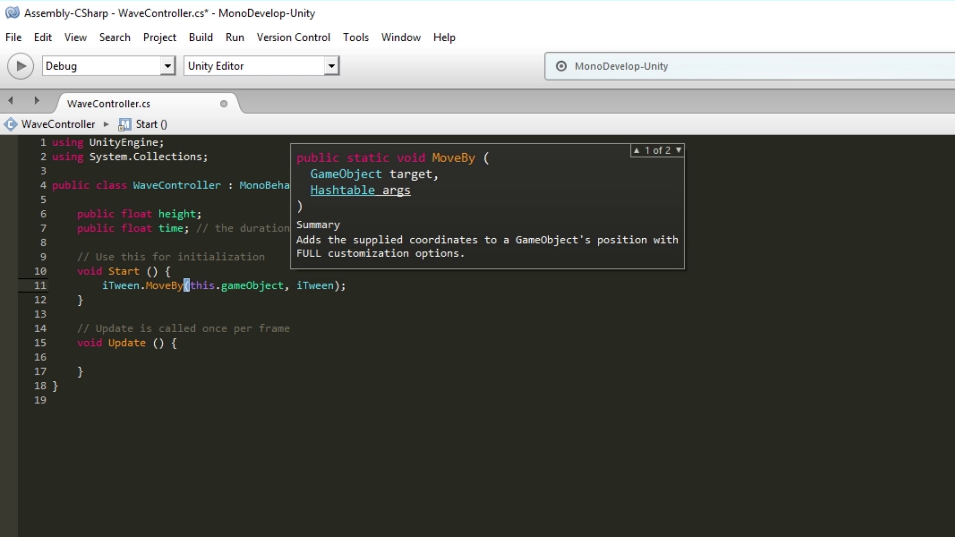
type(".Hash()")
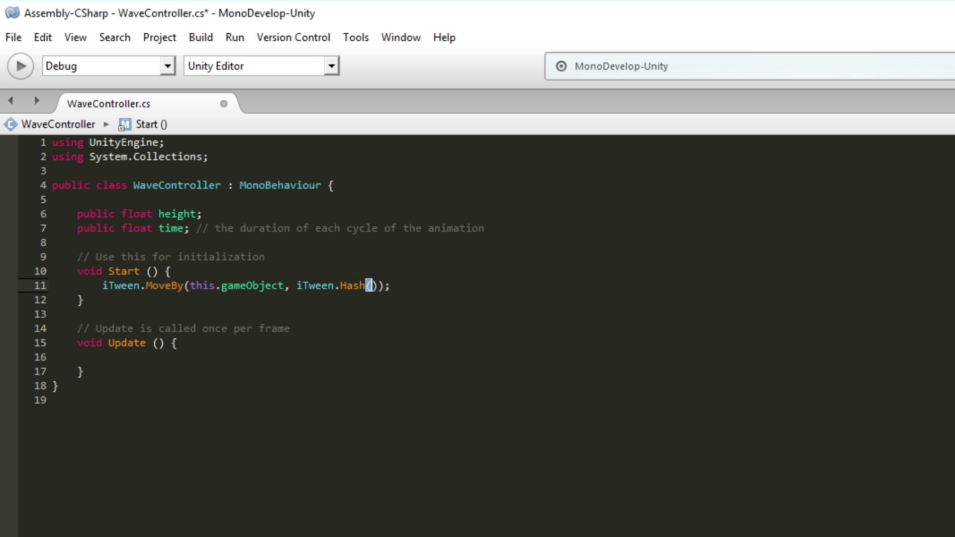
type("\"y\", ")
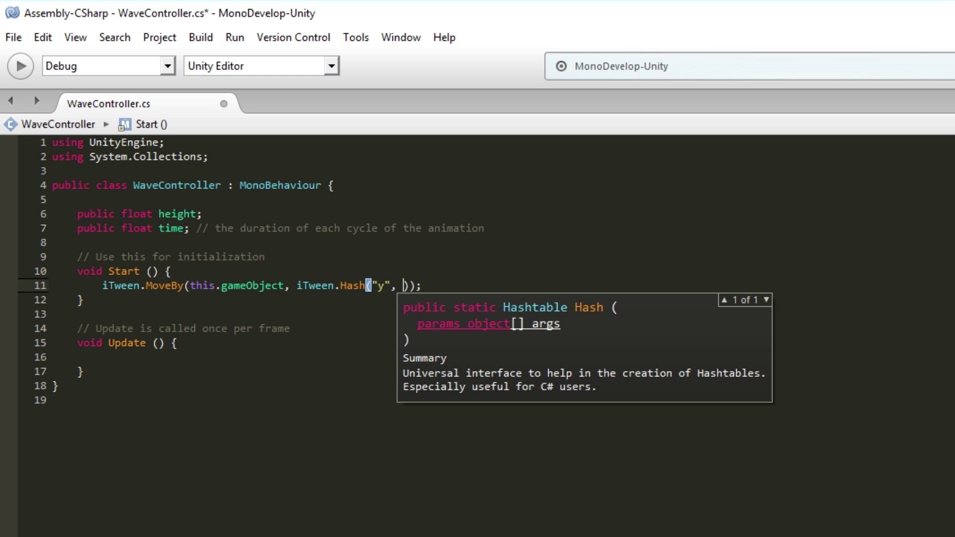
type("height, ")
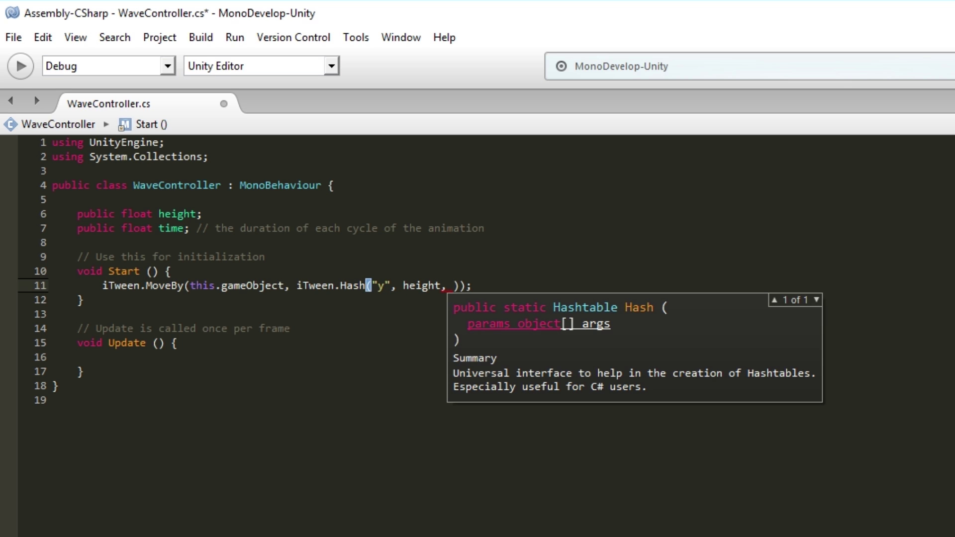
type("\"time")
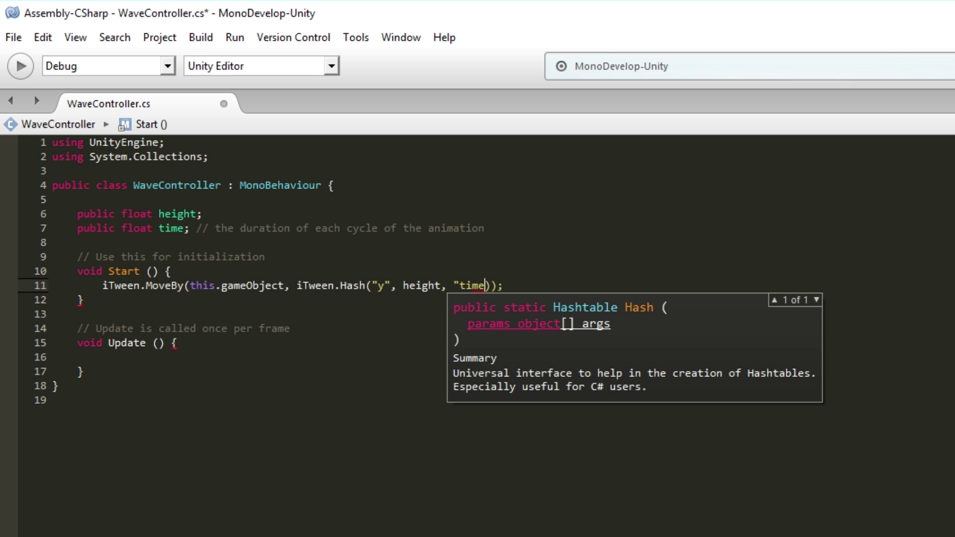
type("\", time")
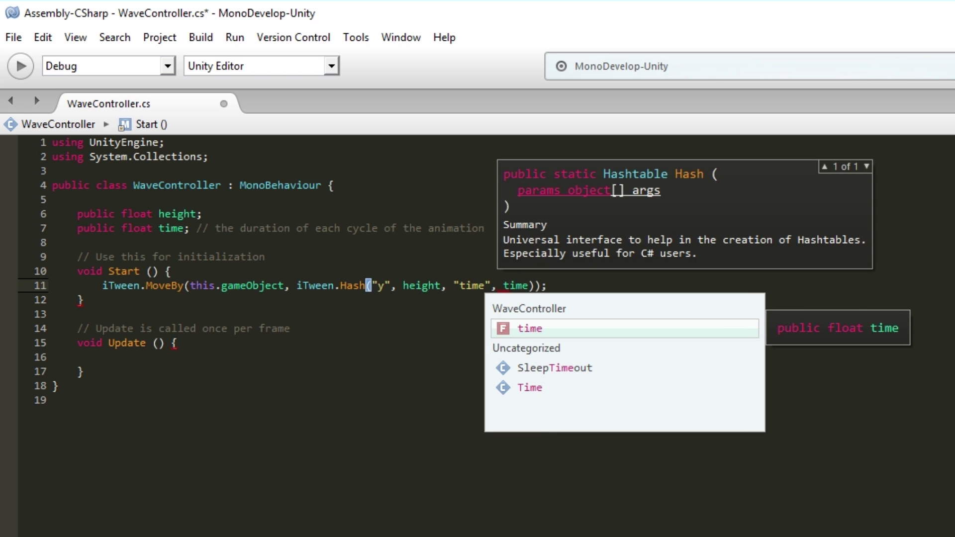
type(",")
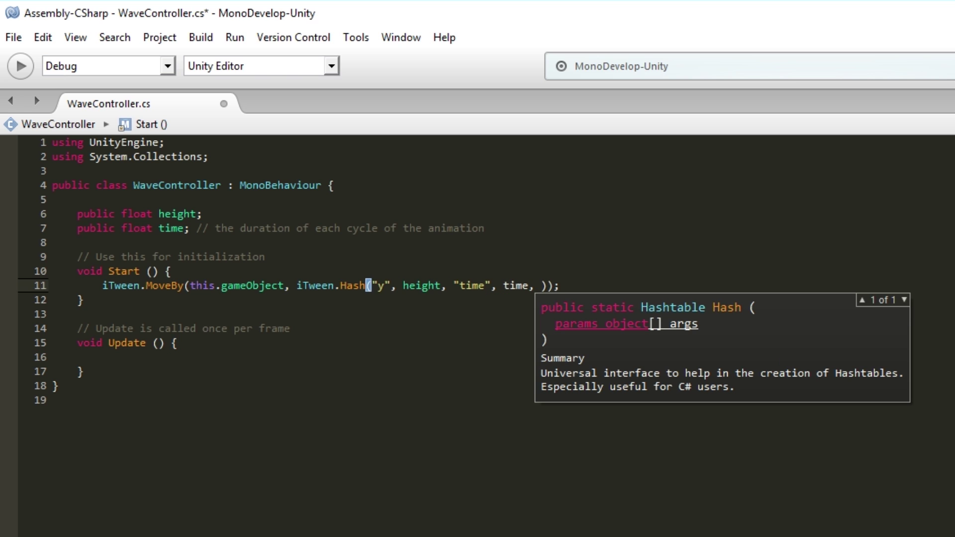
type(" \"")
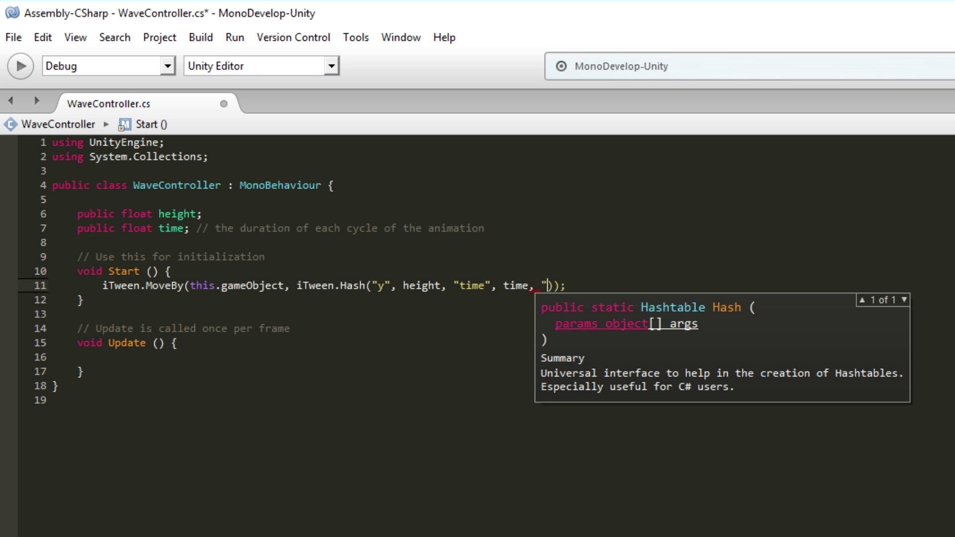
type("loopty")
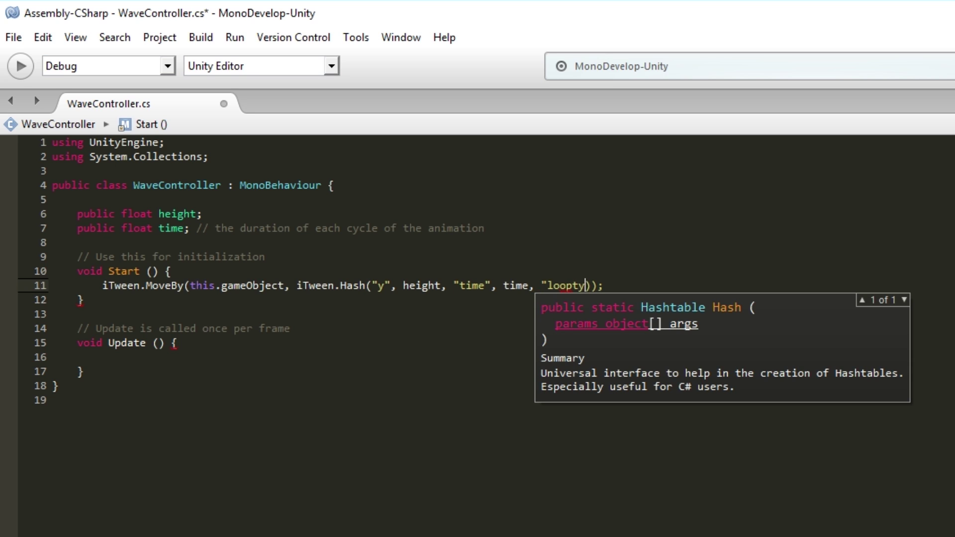
type("pe\"")
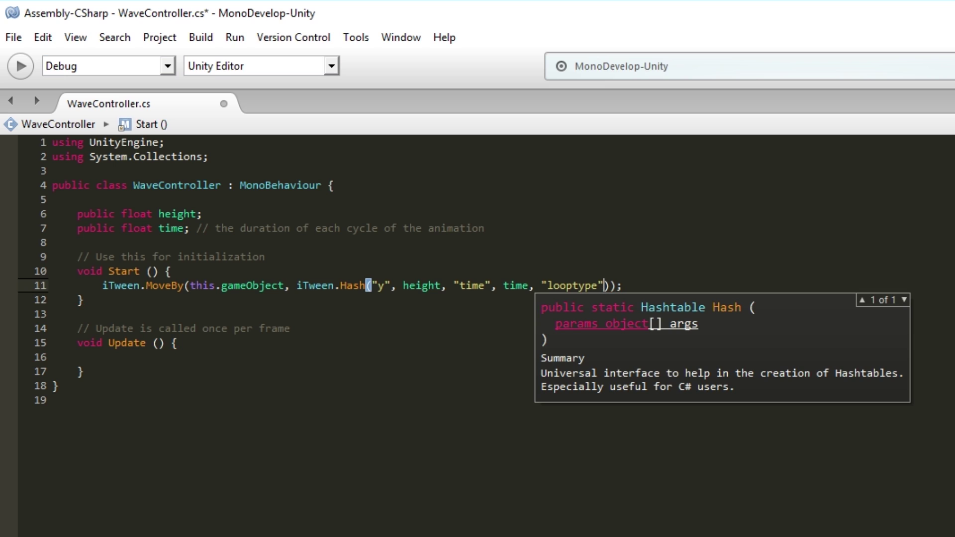
type(", \"")
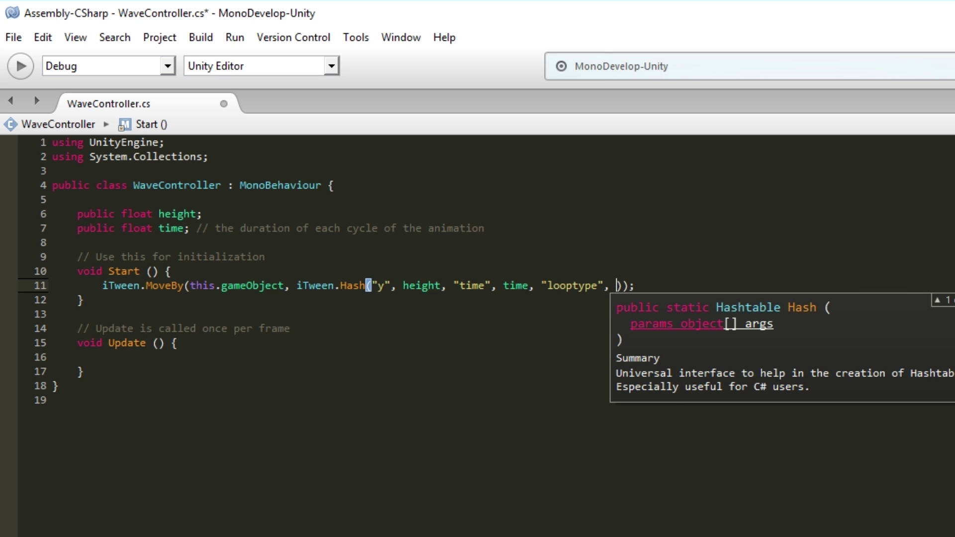
type("pingpong\"")
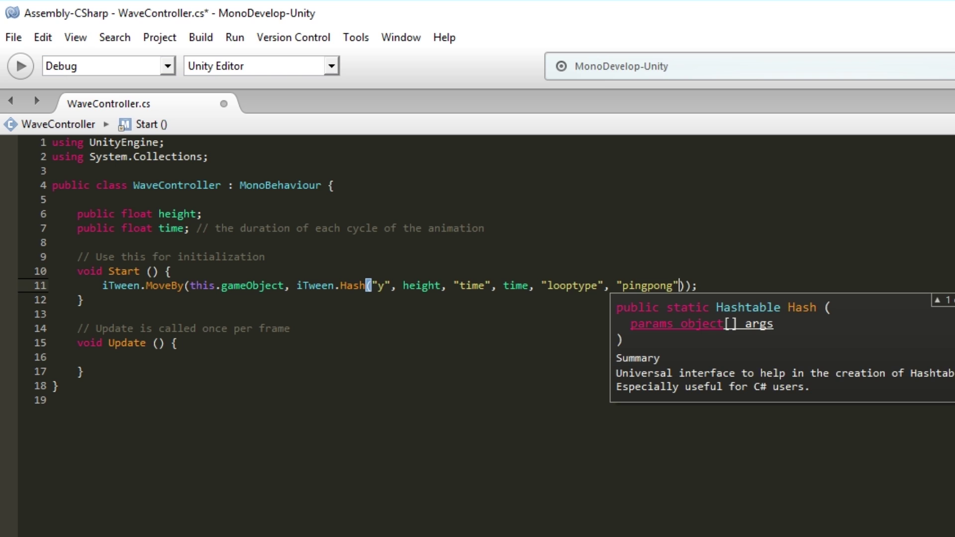
type(", ")
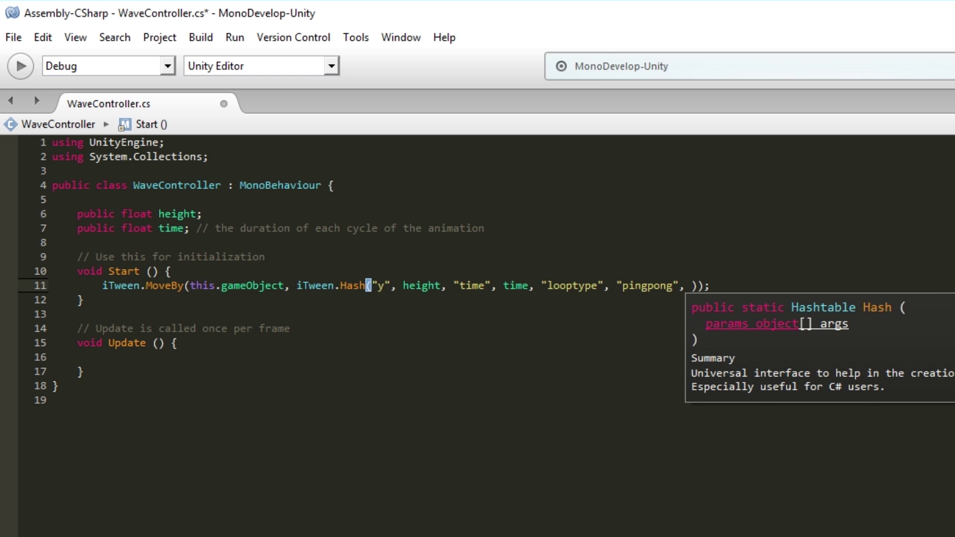
type("\"easetype")
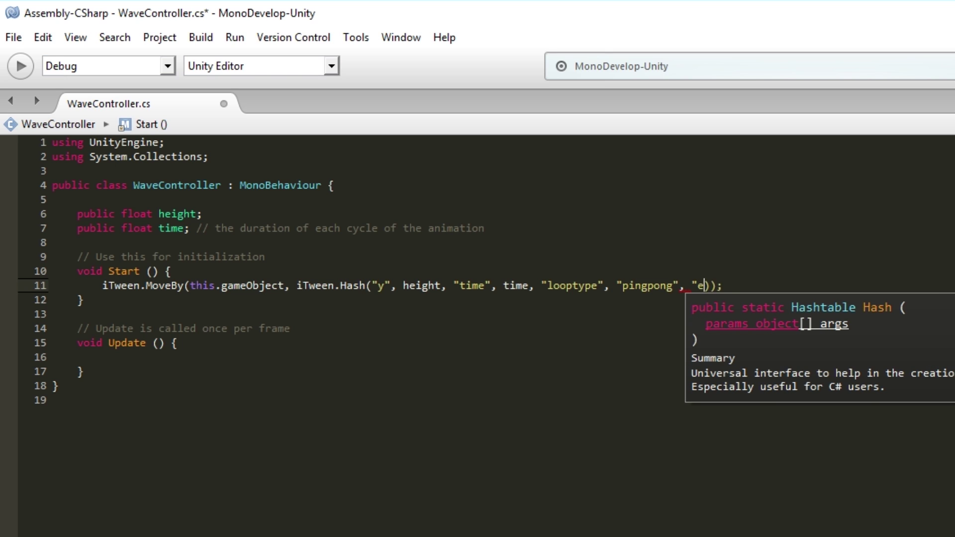
type("\",")
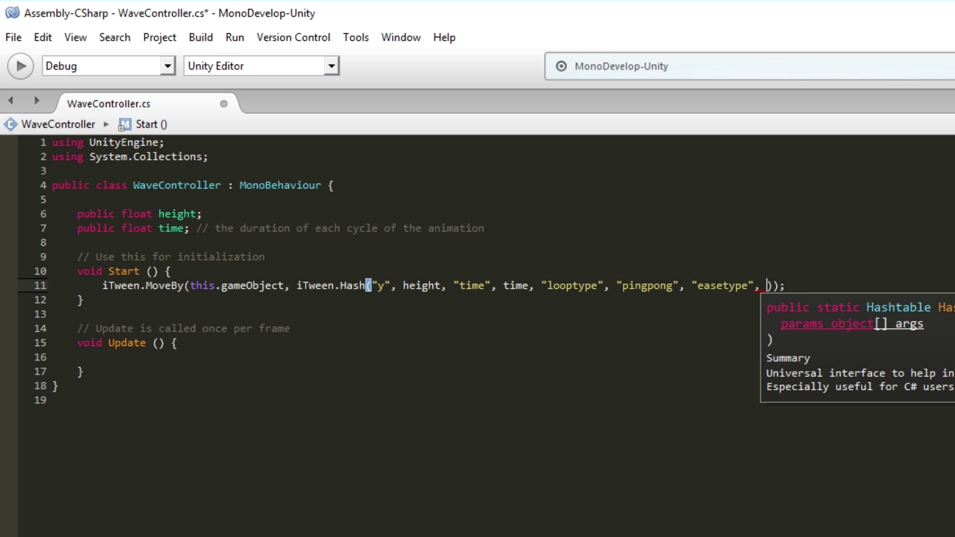
Complete the easetype argument as iTween.EaseType.easeInOutSine and save WaveController.cs.
type("iTween.")
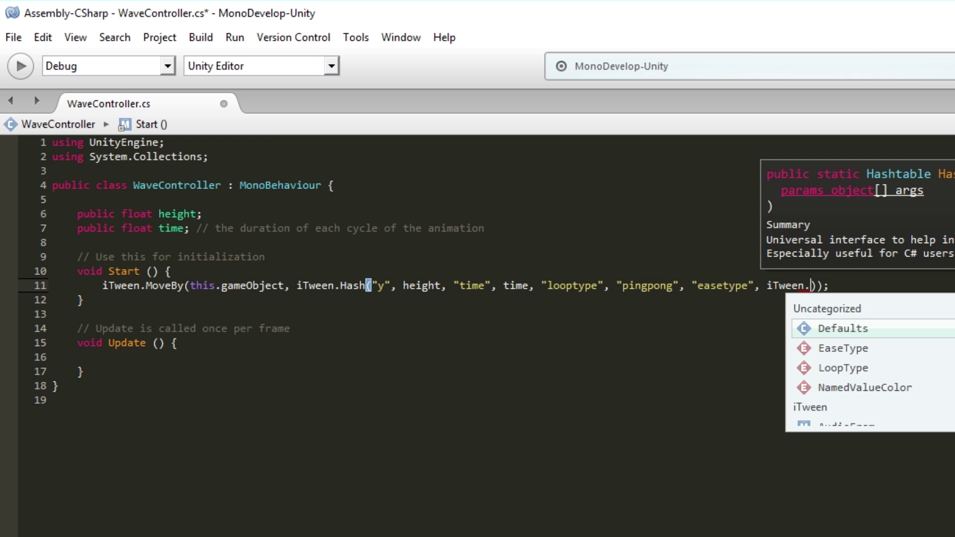
type("ea")
key("Return")
type(".")
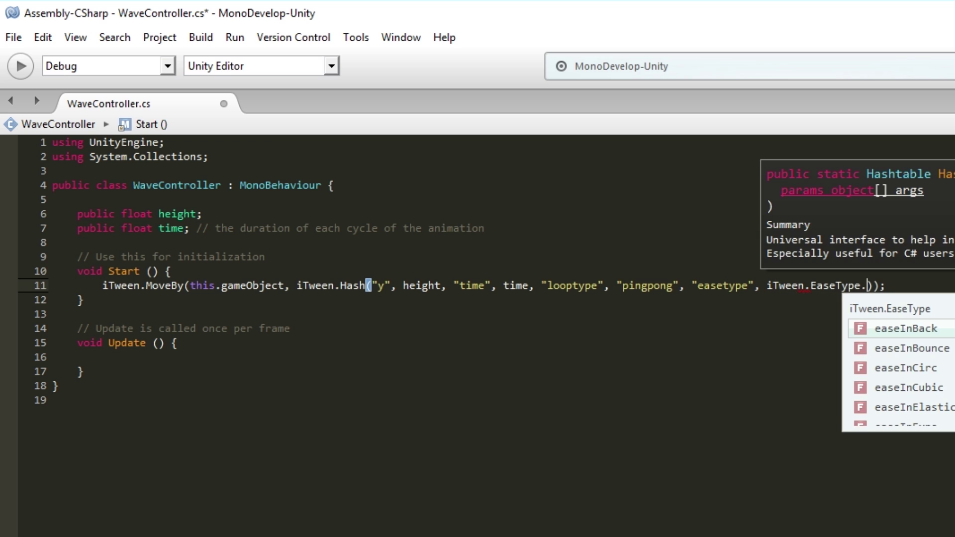
type("easii")
key("BackSpace")
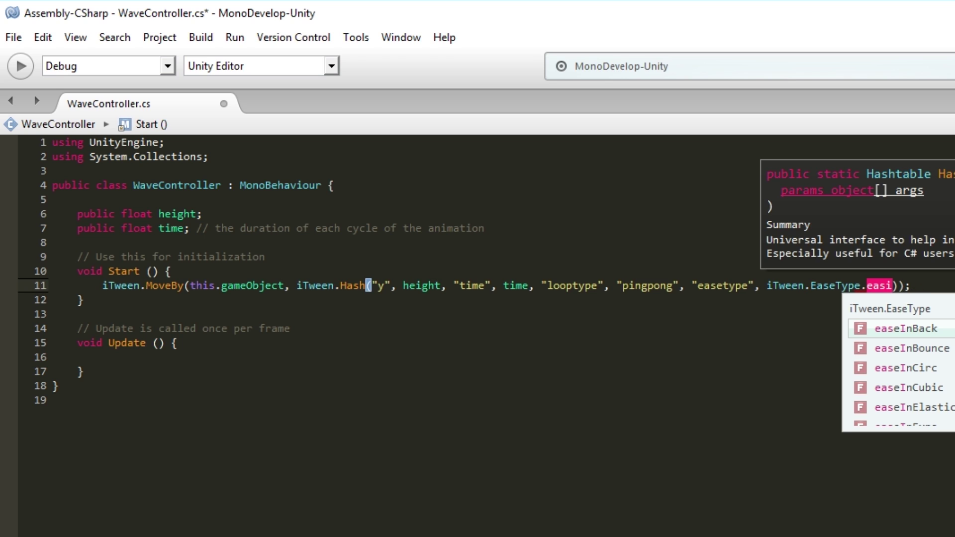
type("e")
key("BackSpace")
key("BackSpace")
type("ein")
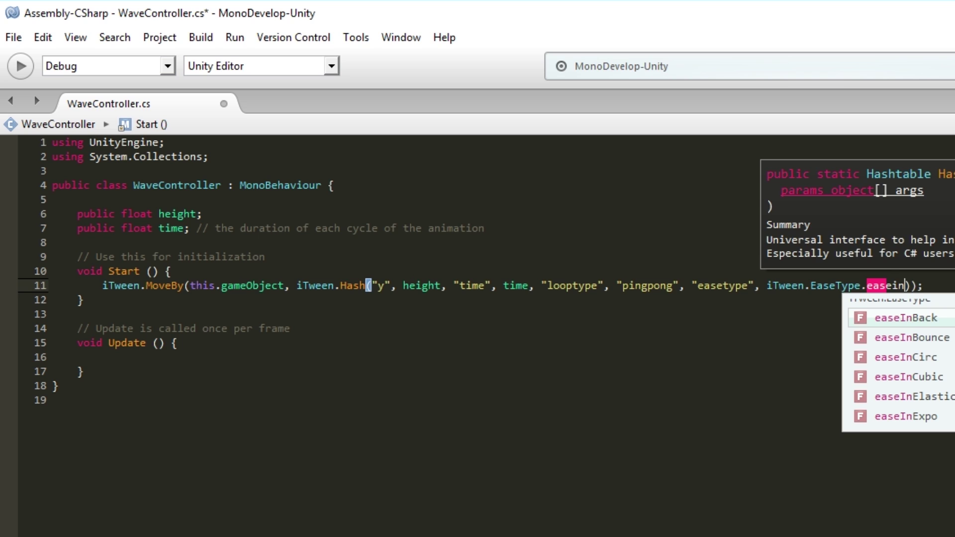
type("out")
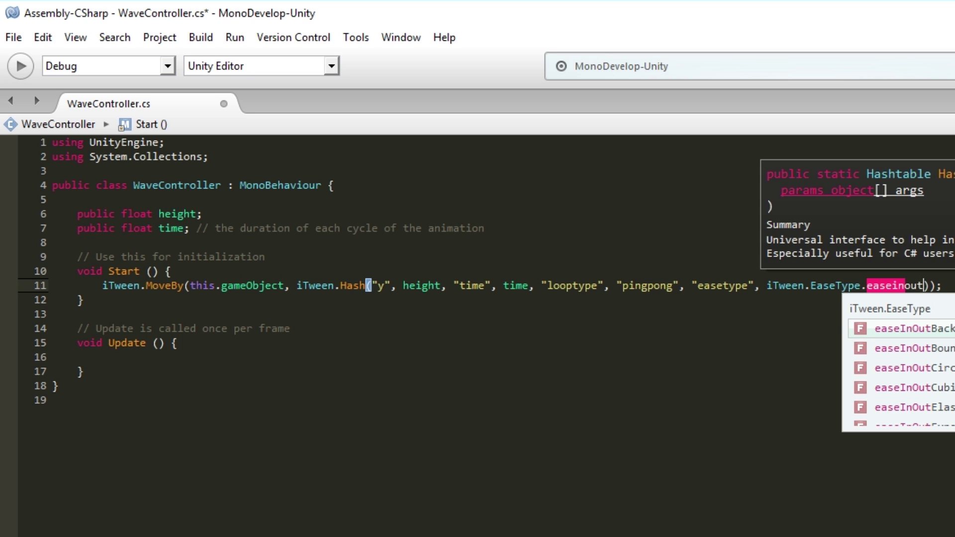
type("sin")
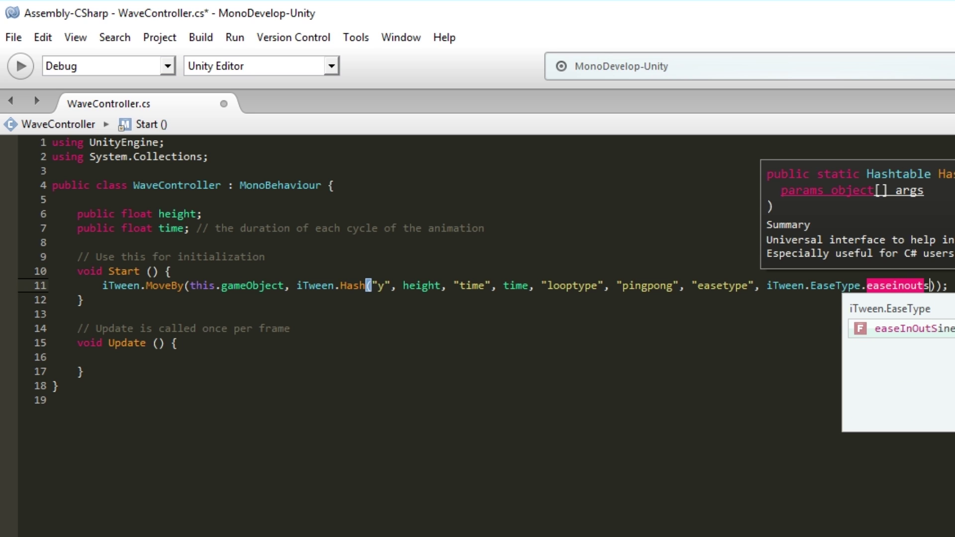
key("Return")
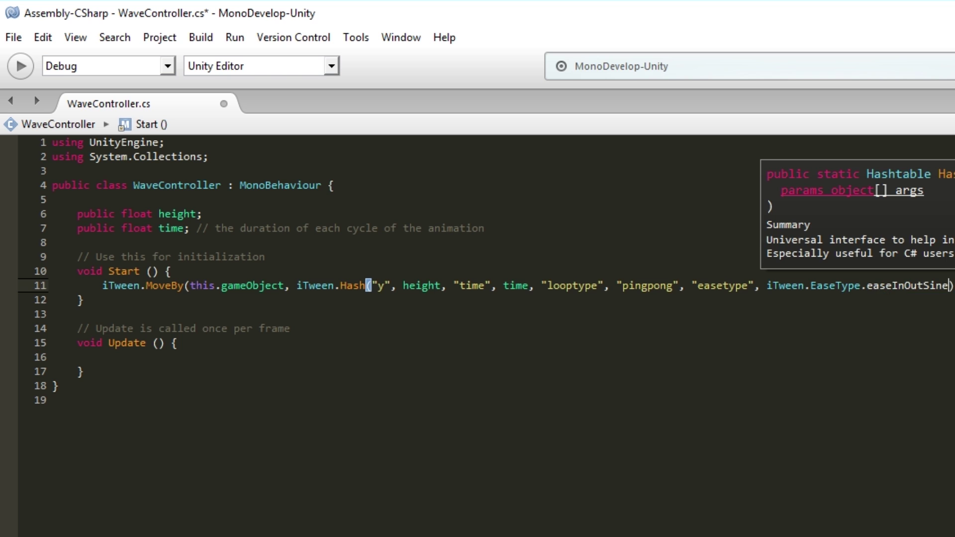
key("ctrl+s")
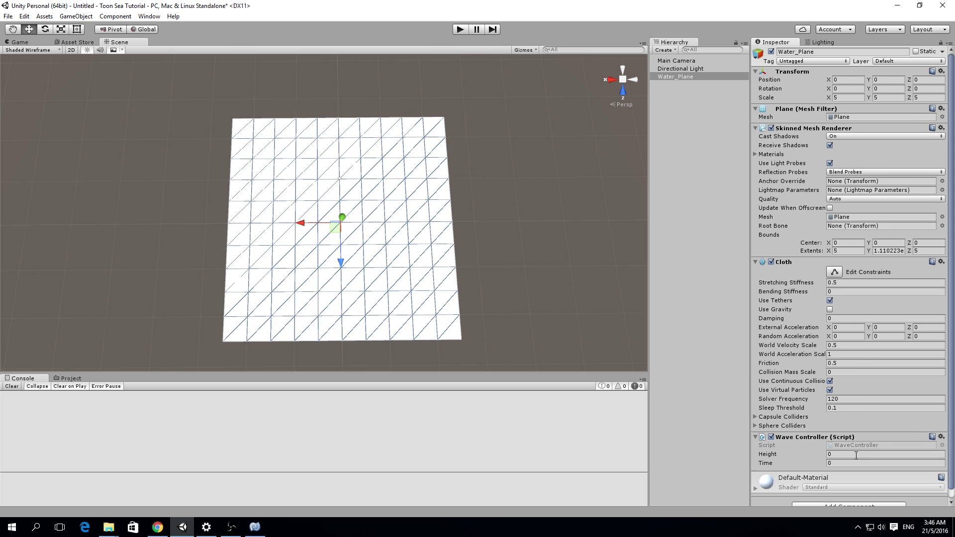
Set Wave Controller Height to 5 and Time to 1, then play the scene.
left_click(846, 456)
type("5")
left_click(843, 462)
type("1")
left_click_drag(458, 242, 475, 290, "alt")
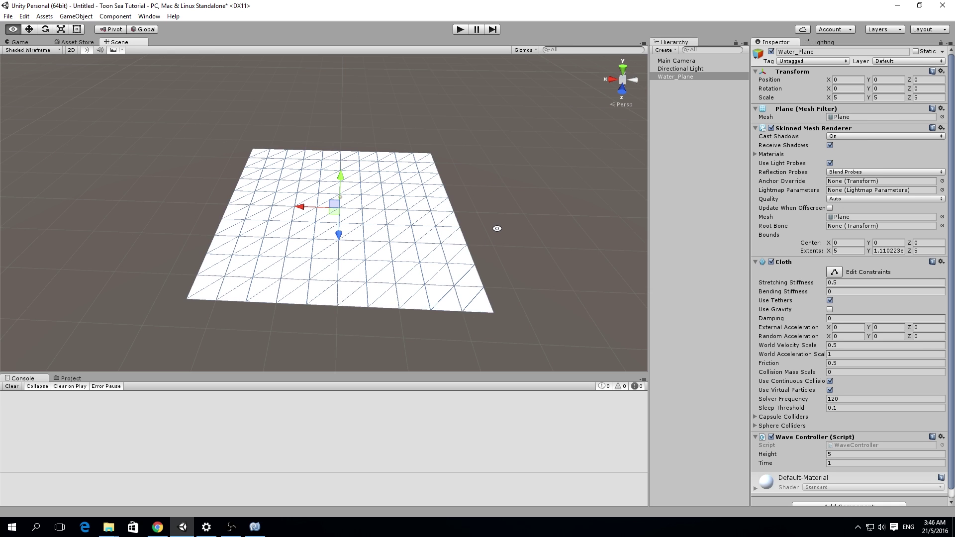
left_click_drag(497, 228, 394, 113, "alt")
left_click(460, 29)
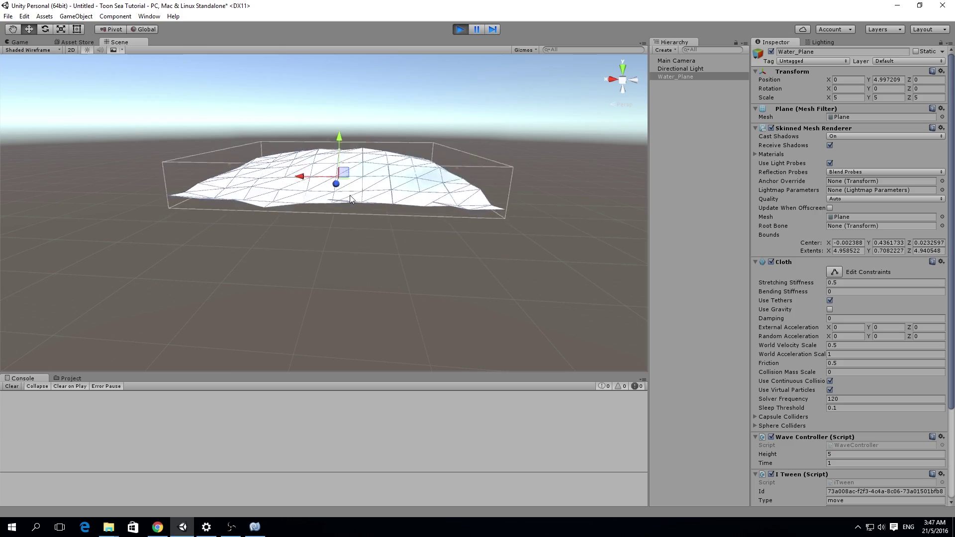
Stop the scene, change Wave Controller Height to 2, and play again.
scroll(412, 271, "up", 5)
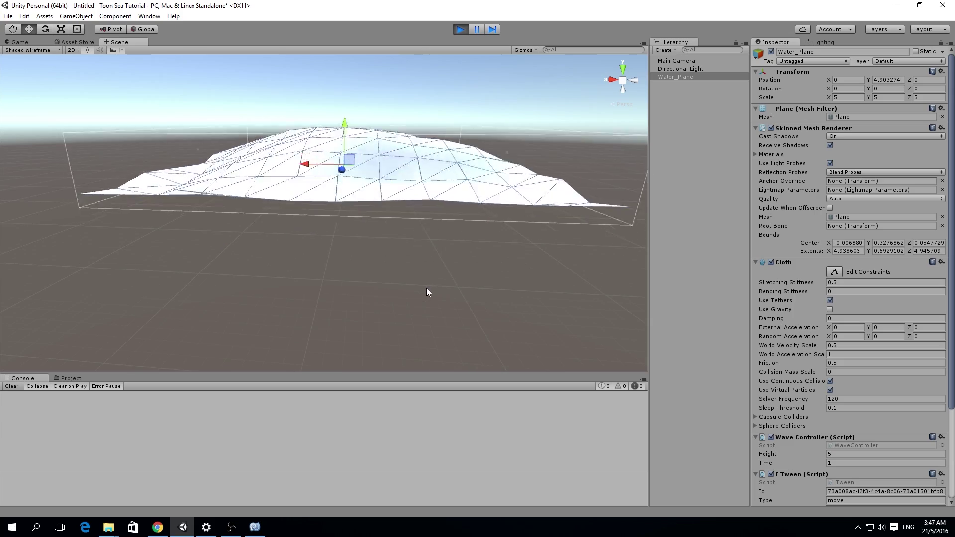
left_click(461, 29)
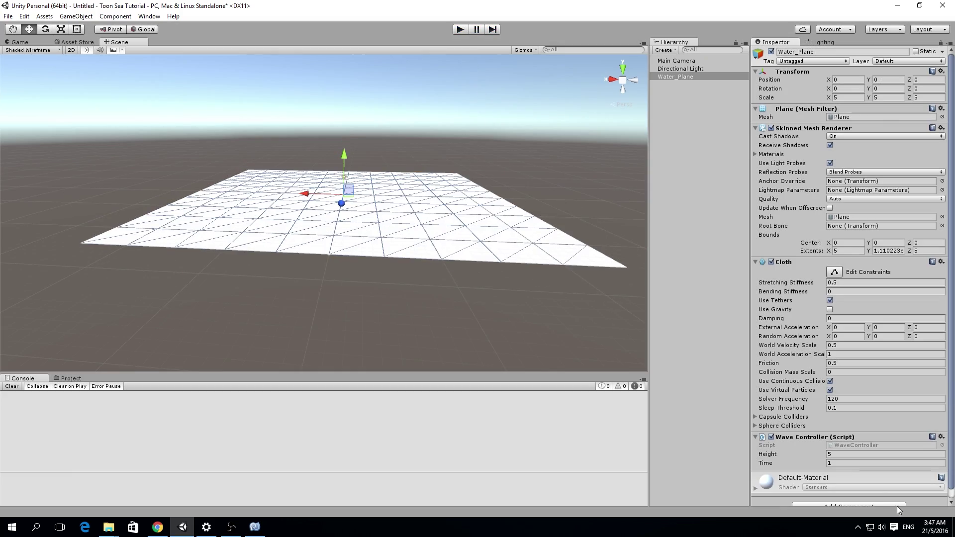
left_click(835, 454)
type("2")
left_click(460, 29)
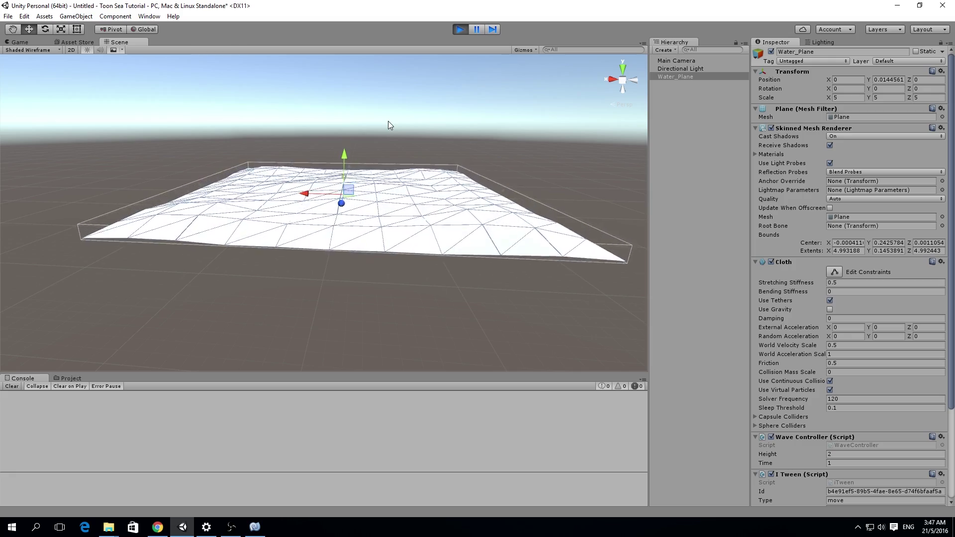
Orbit around the rippling plane with the cloth's vertex constraints displayed.
scroll(458, 222, "up", 3)
left_click_drag(467, 217, 383, 213, "alt")
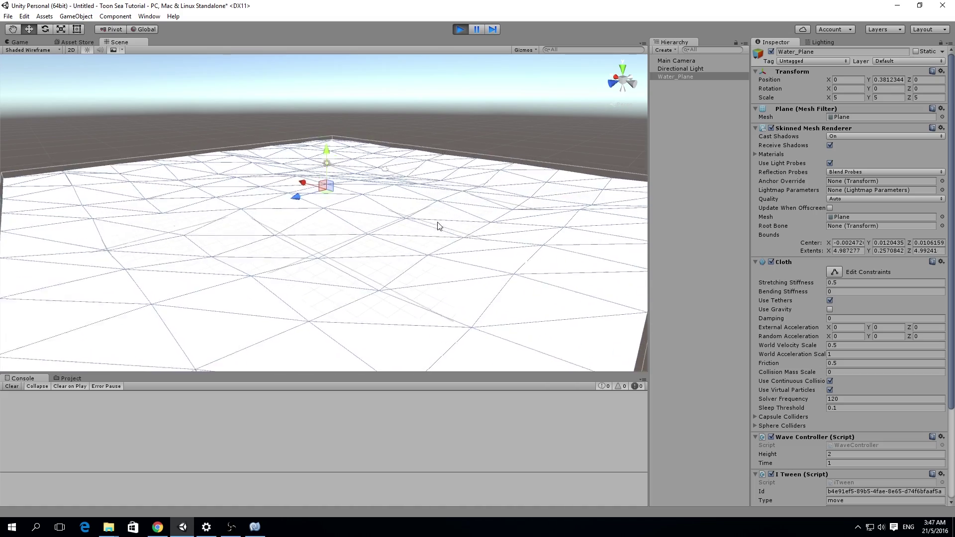
left_click(835, 273)
left_click_drag(349, 212, 399, 196, "alt")
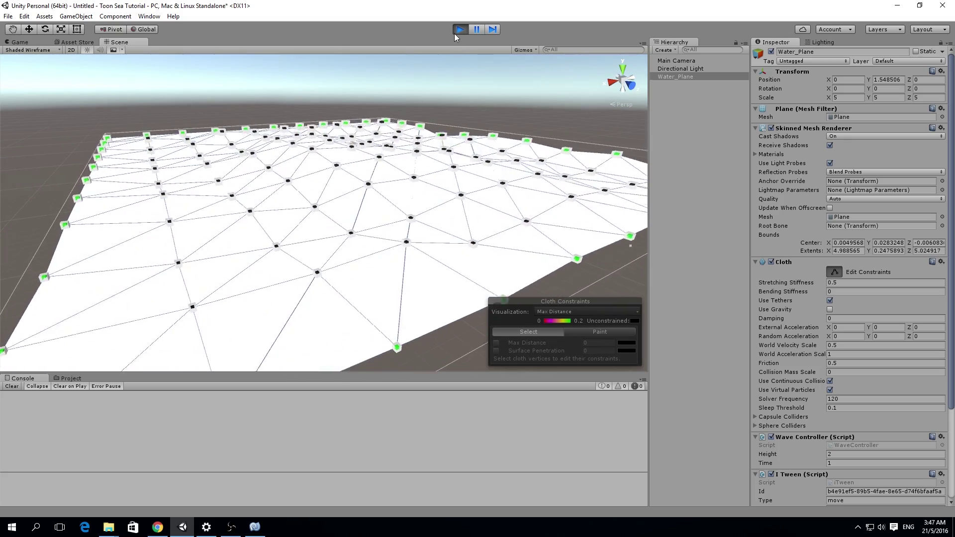
Set Cloth World Acceleration Scale to 0.5 and watch the test run in the Scene view.
left_click(460, 30)
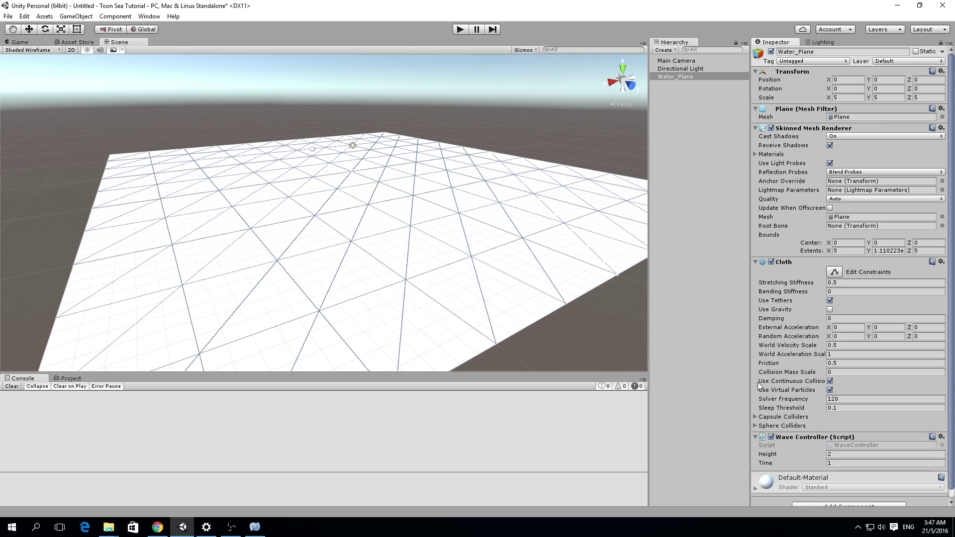
left_click(827, 353)
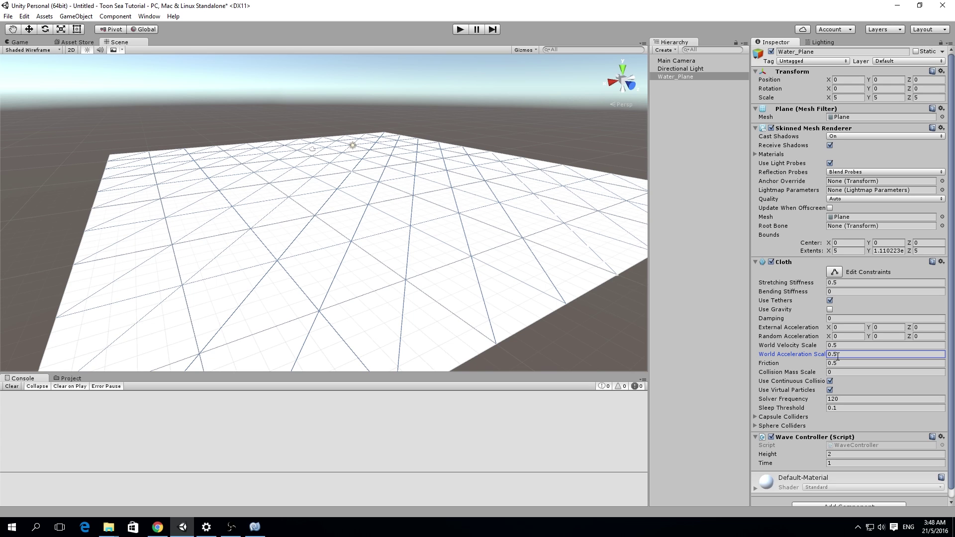
left_click(457, 29)
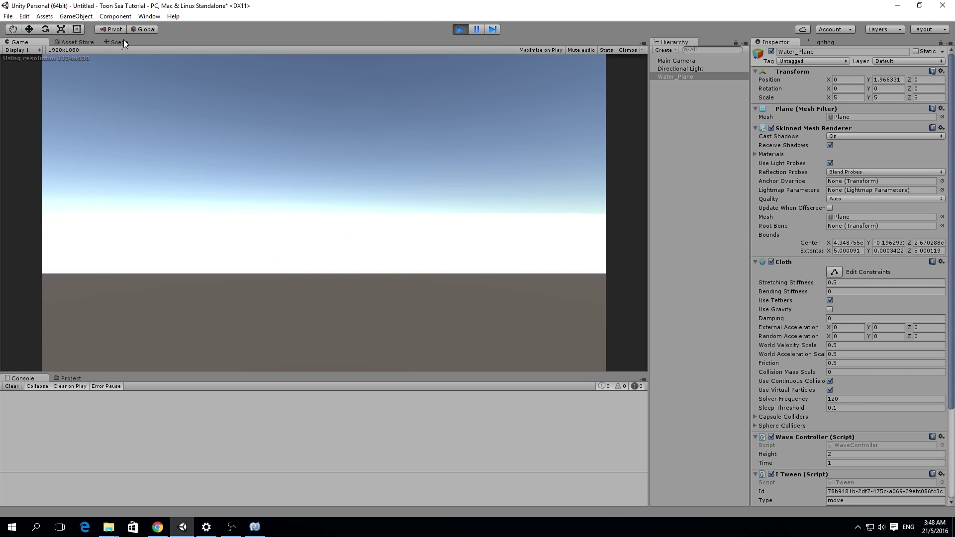
left_click(122, 41)
left_click_drag(363, 145, 733, 124, "alt")
left_click(834, 271)
left_click_drag(398, 129, 426, 101, "alt")
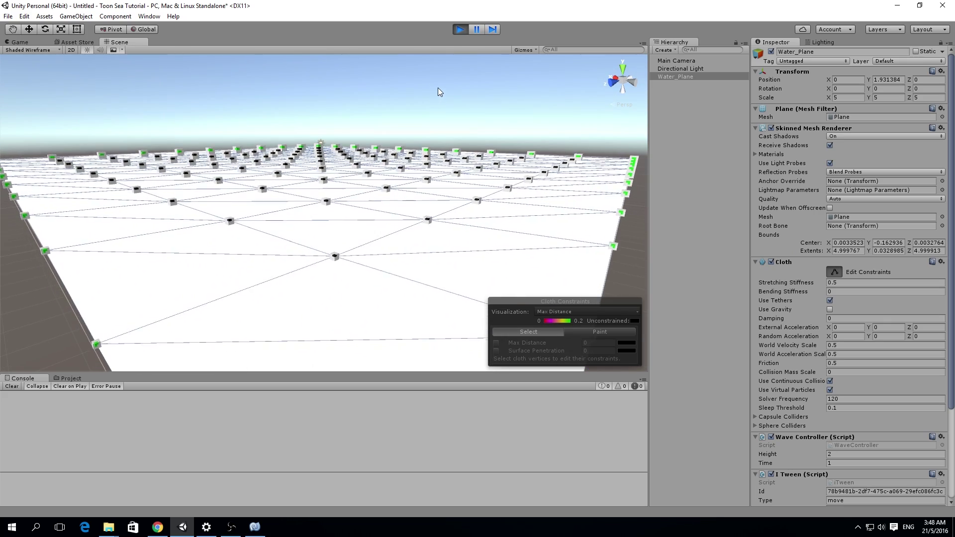
Change World Acceleration Scale to 0.8, replay and observe the waves, then stop.
left_click(461, 29)
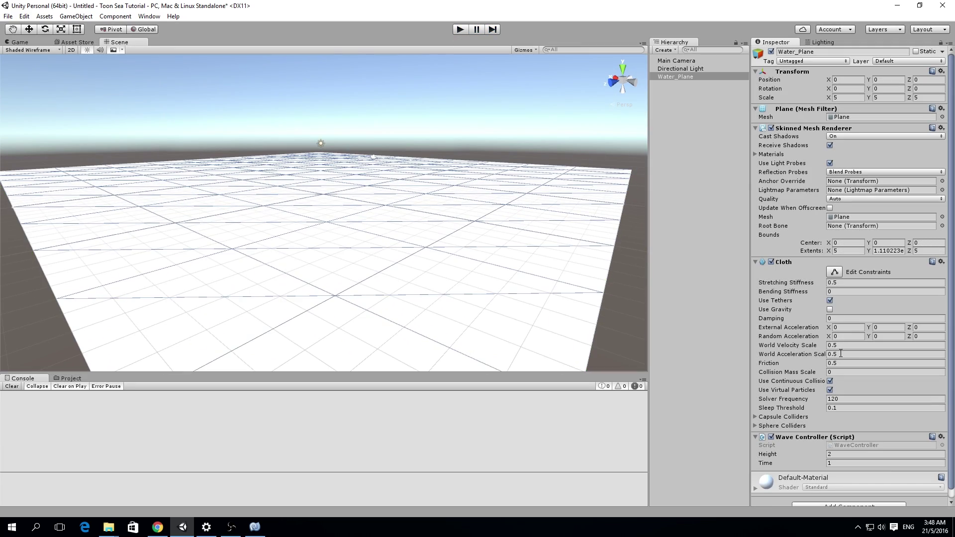
left_click(840, 354)
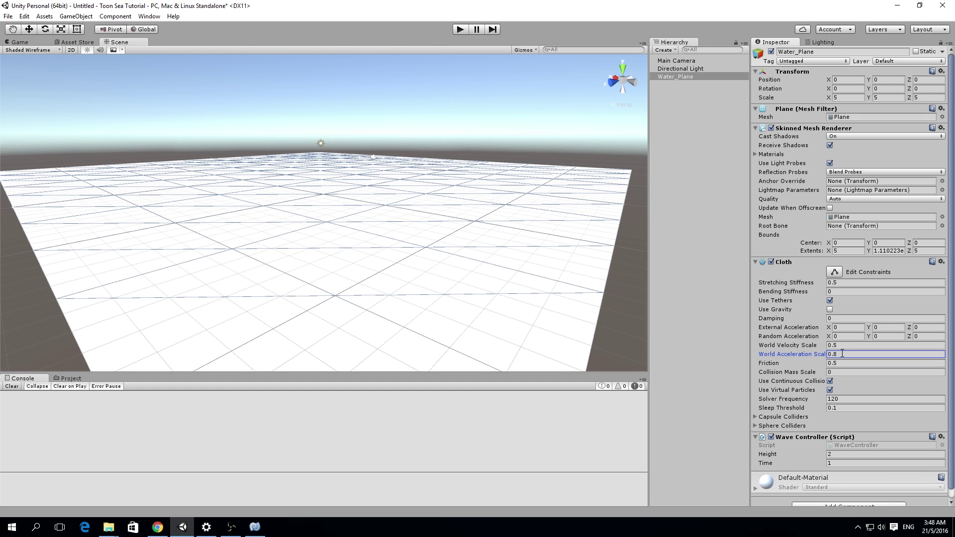
type("0.8")
key("Return")
left_click(459, 30)
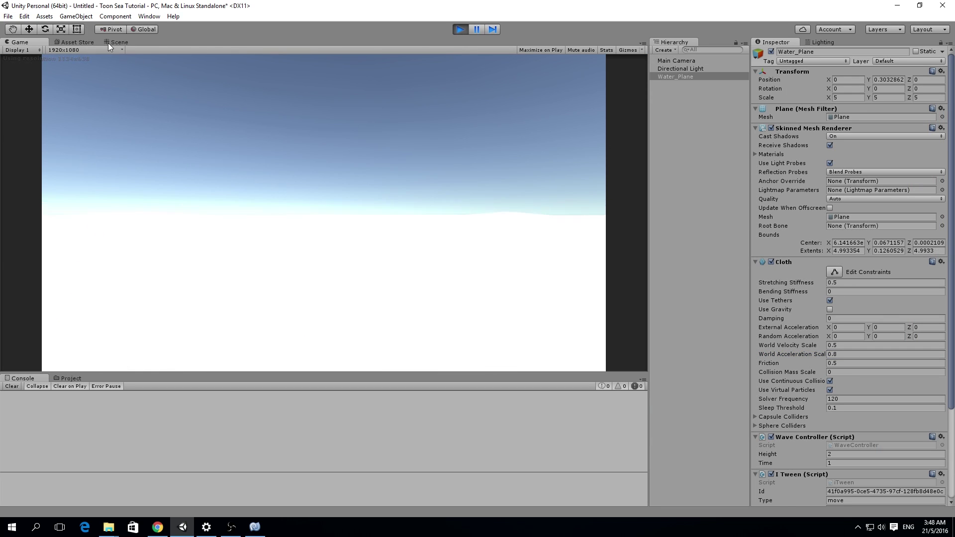
left_click(117, 42)
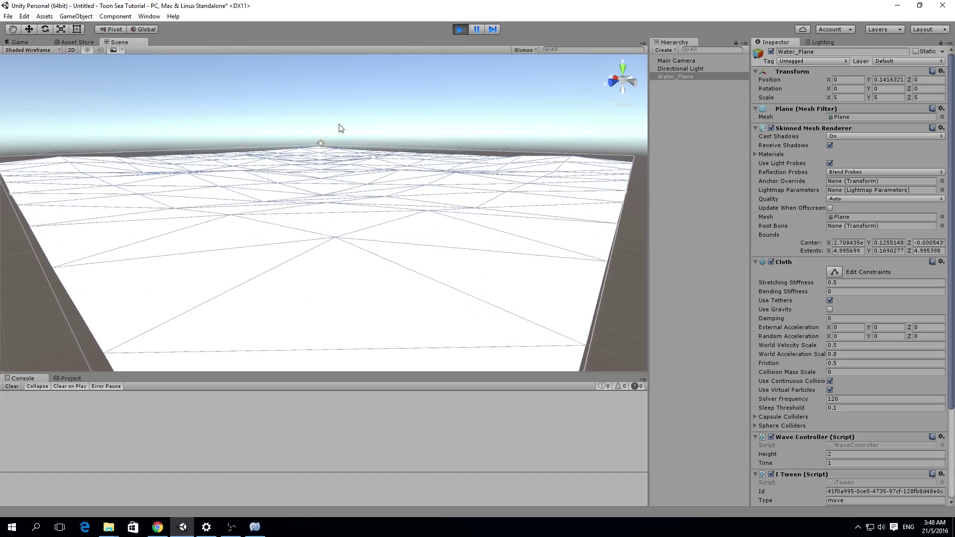
left_click_drag(341, 128, 366, 155, "alt")
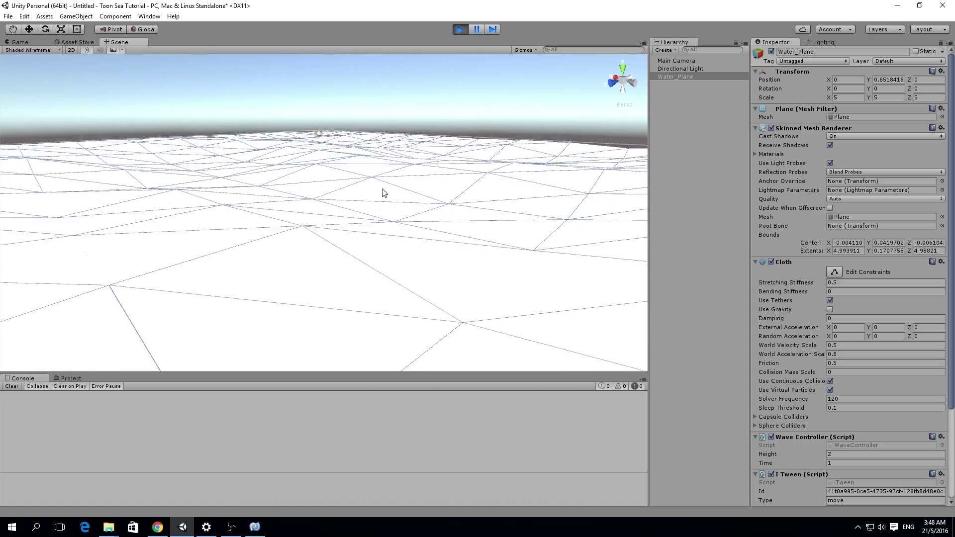
left_click(462, 30)
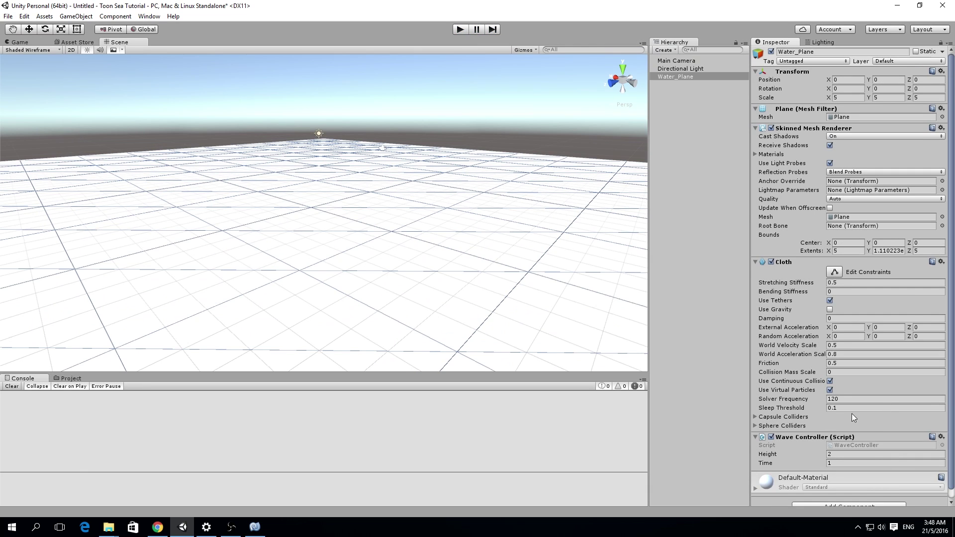
Set Wave Controller Time to 2, watch the slower waves play, then stop the run.
left_click(835, 454)
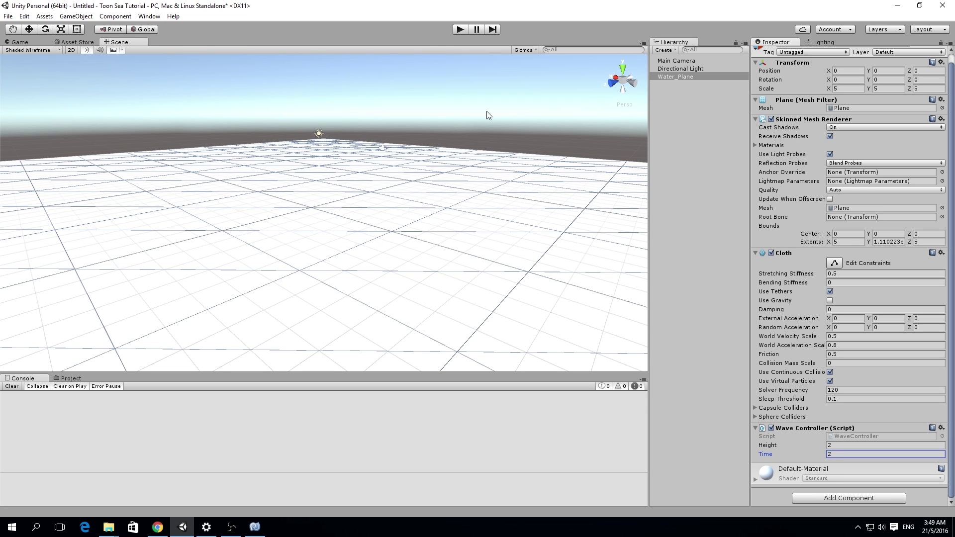
type("2")
left_click(460, 29)
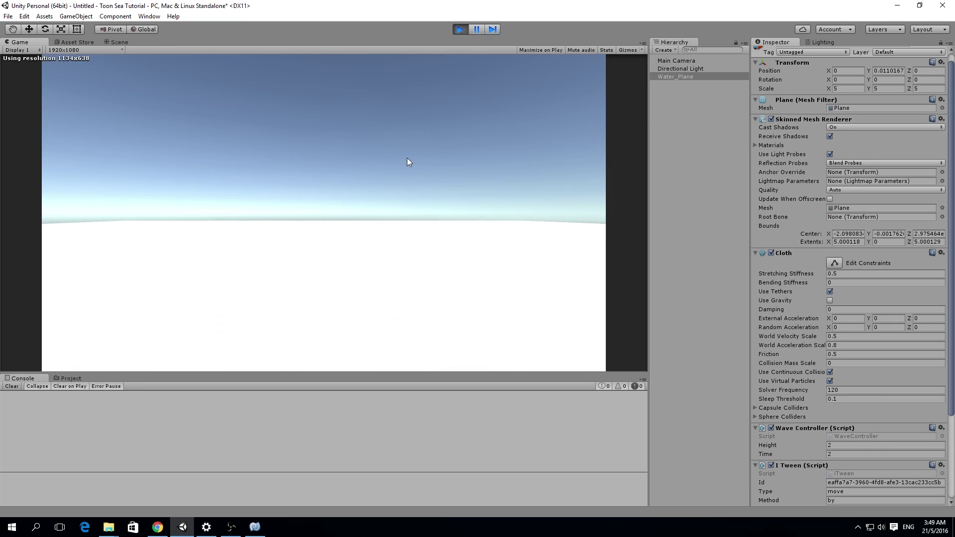
left_click(126, 42)
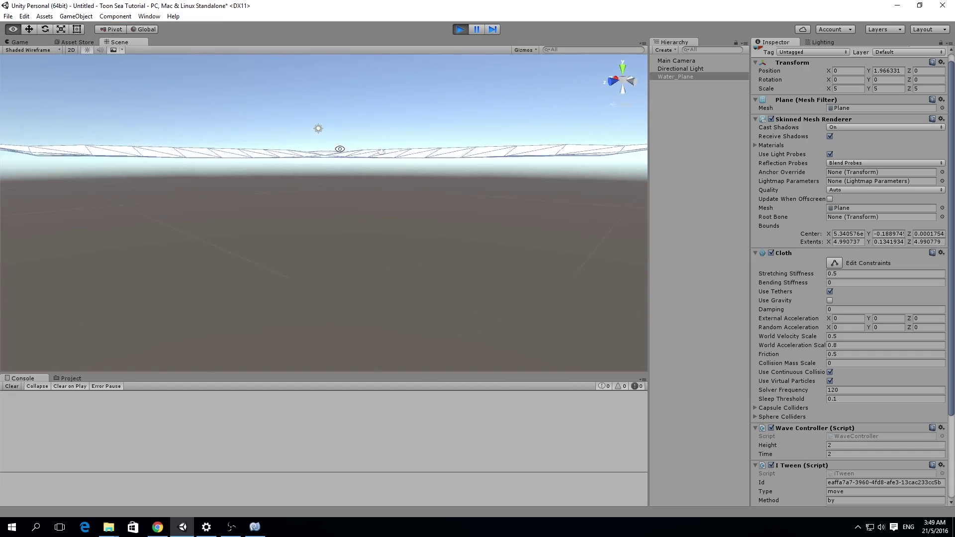
left_click_drag(229, 130, 308, 172, "alt")
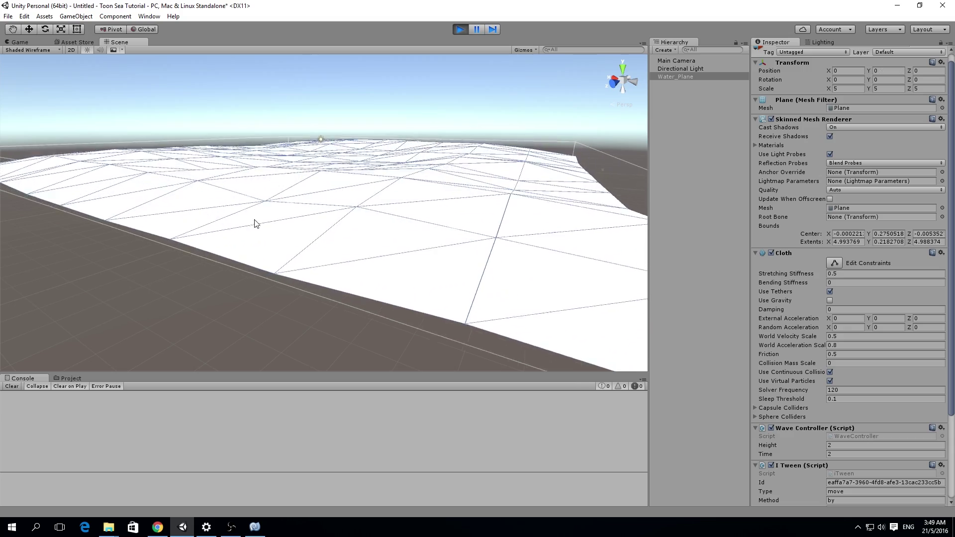
left_click_drag(559, 258, 435, 217, "alt")
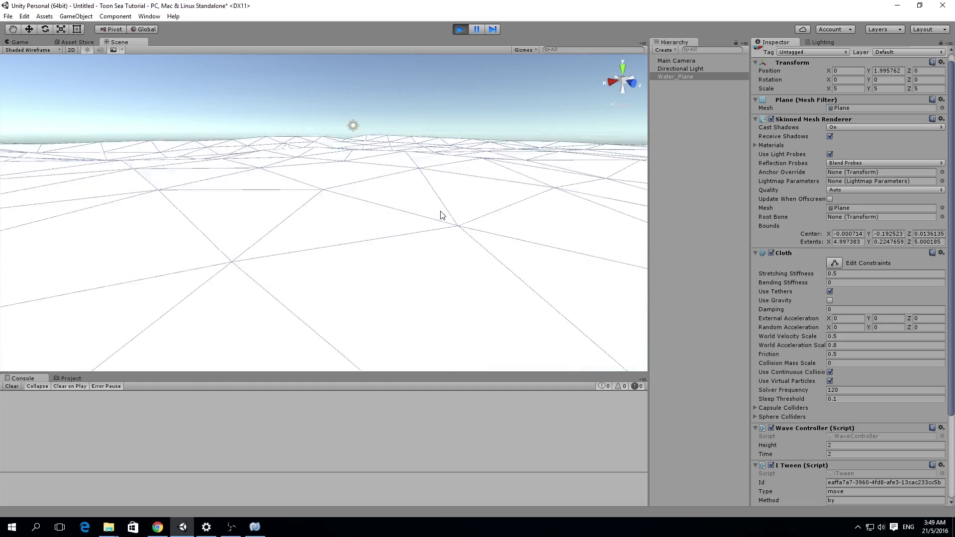
left_click(834, 263)
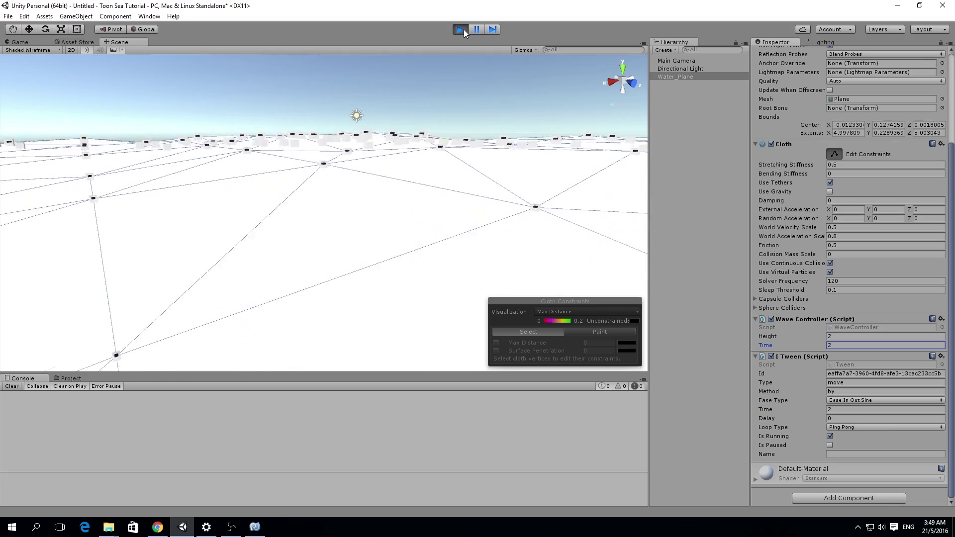
left_click(460, 29)
left_click_drag(486, 103, 447, 147, "alt")
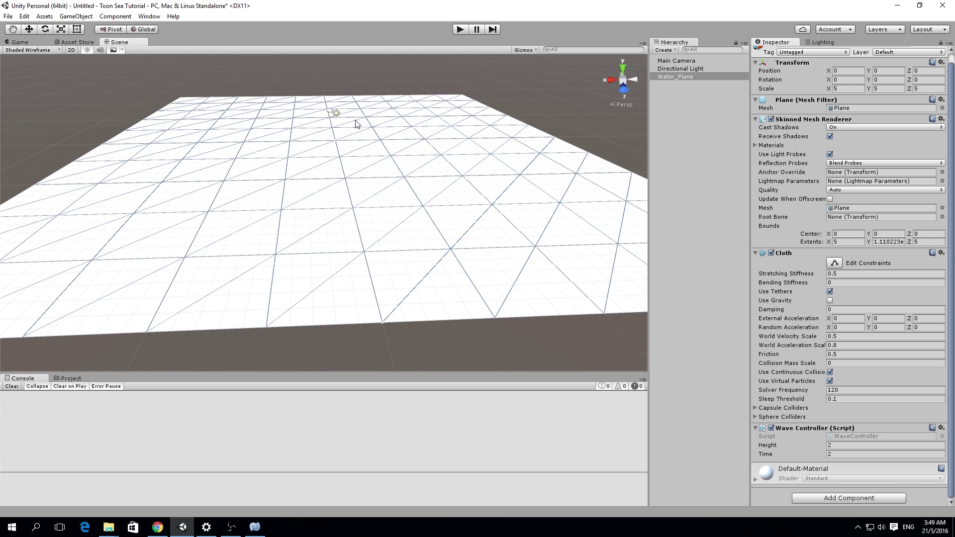
key("f")
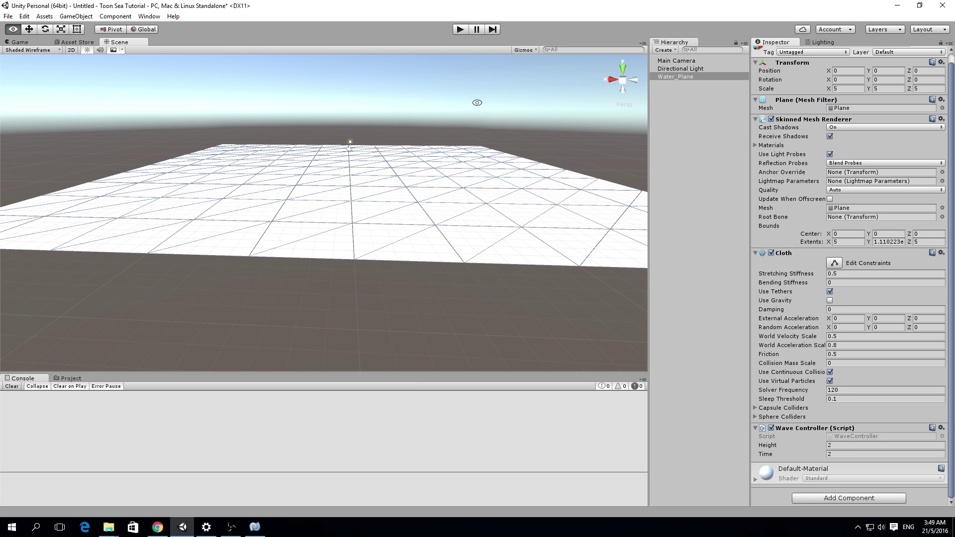
left_click_drag(476, 100, 502, 221, "alt")
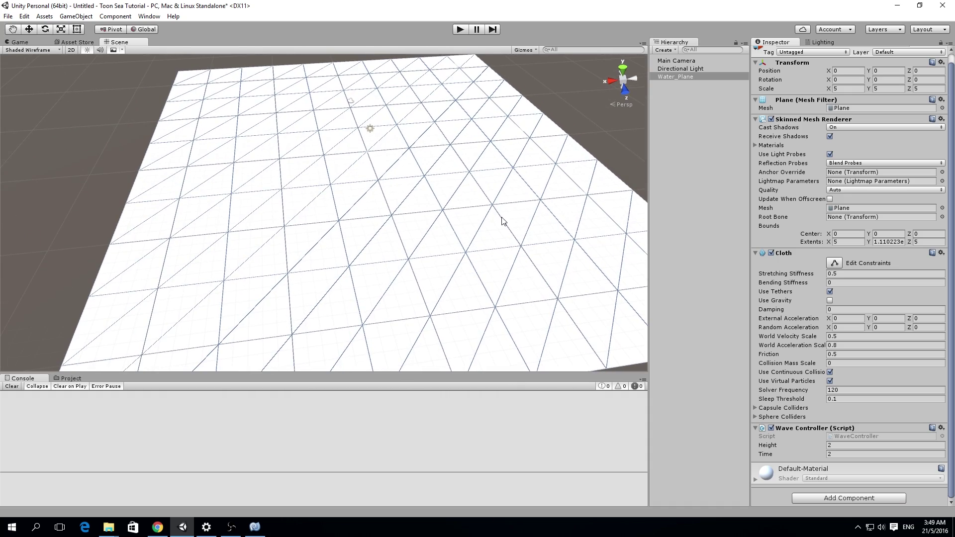
left_click_drag(432, 239, 382, 204, "alt")
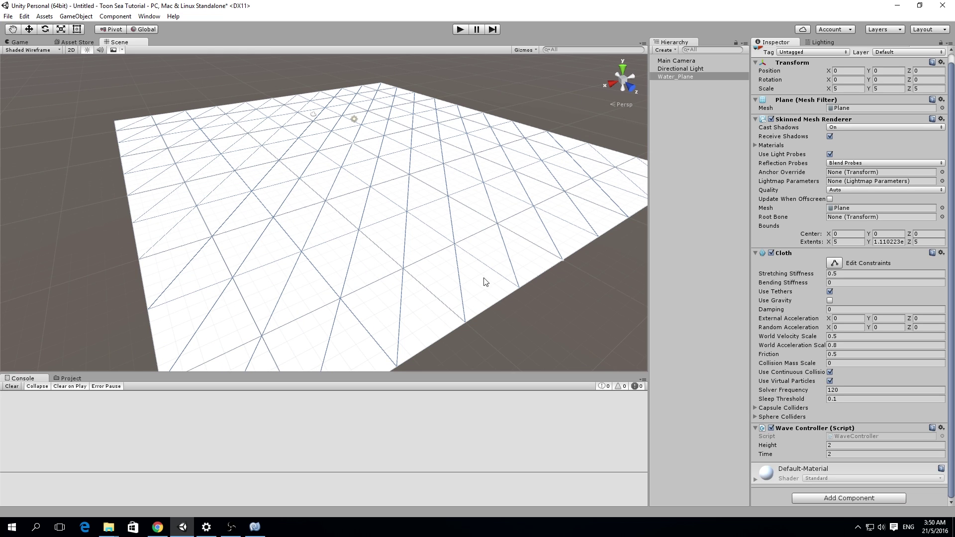
left_click_drag(485, 282, 380, 203, "alt")
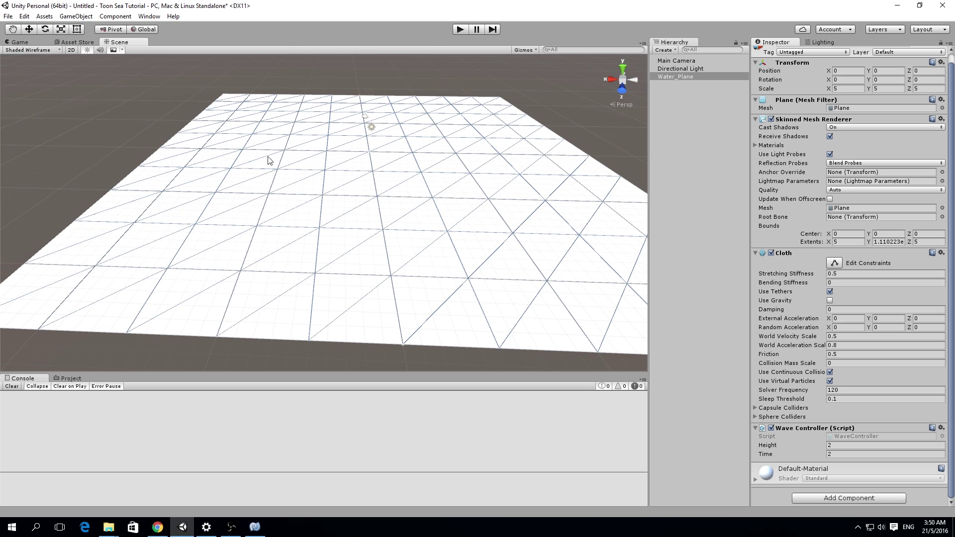
scroll(518, 215, "up", 5)
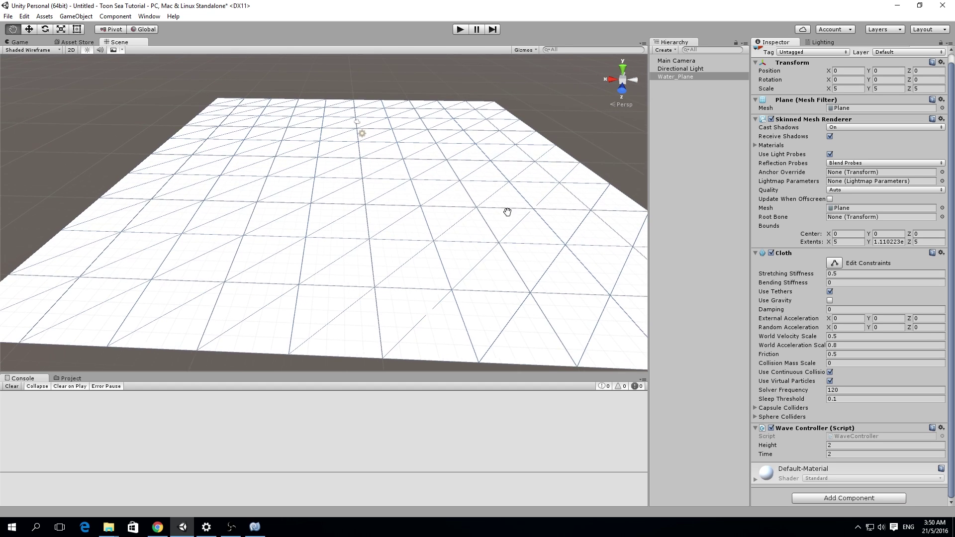